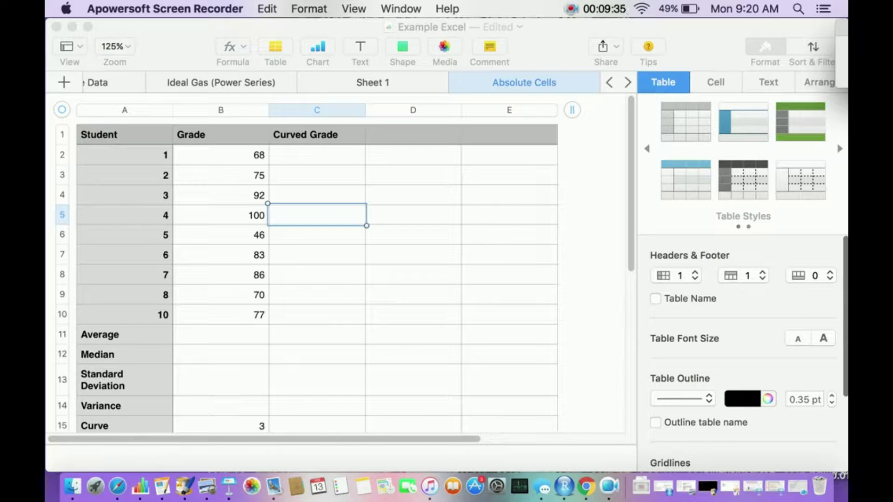
left_click(316, 254)
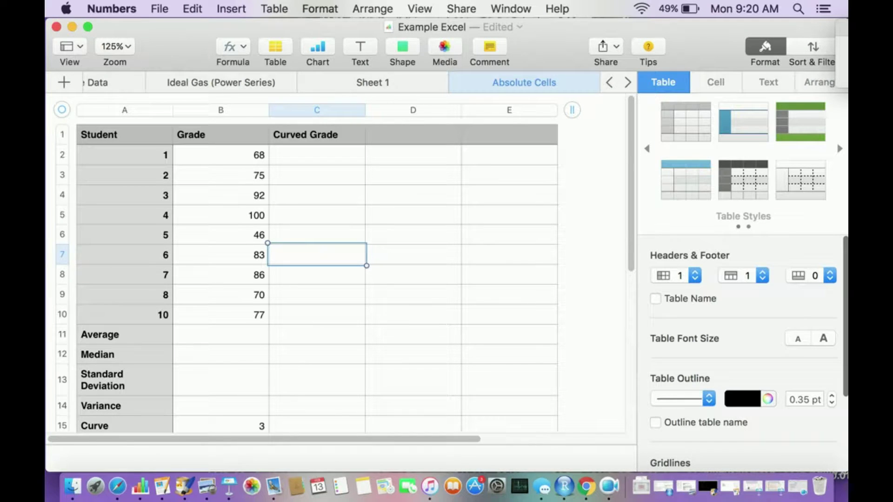
left_click(413, 295)
left_click(413, 315)
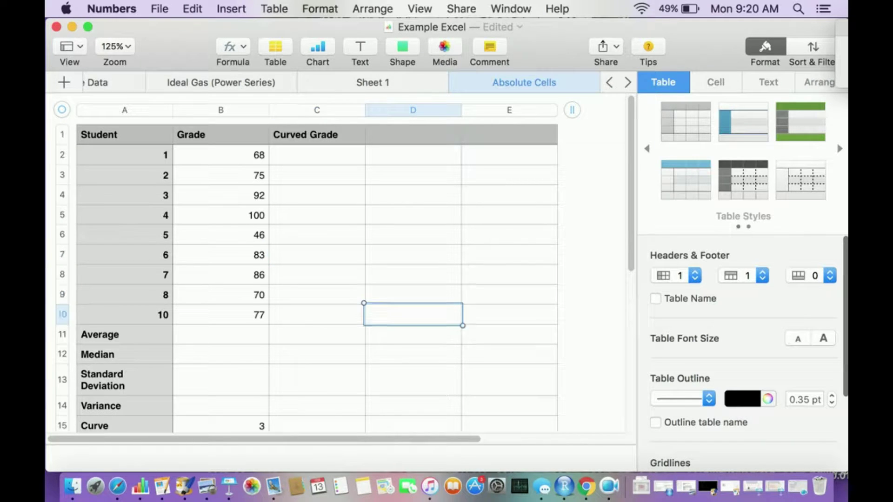
left_click(413, 334)
left_click(413, 380)
Step: Calculate the average of the grades B2:B10 in cell B11 with the AVERAGE function
key("Left")
key("Left")
key("Up")
key("Up")
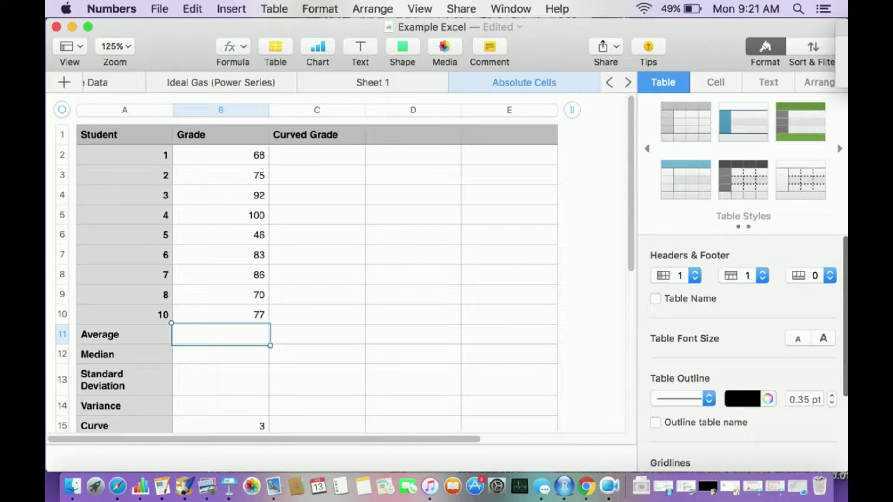
type("=")
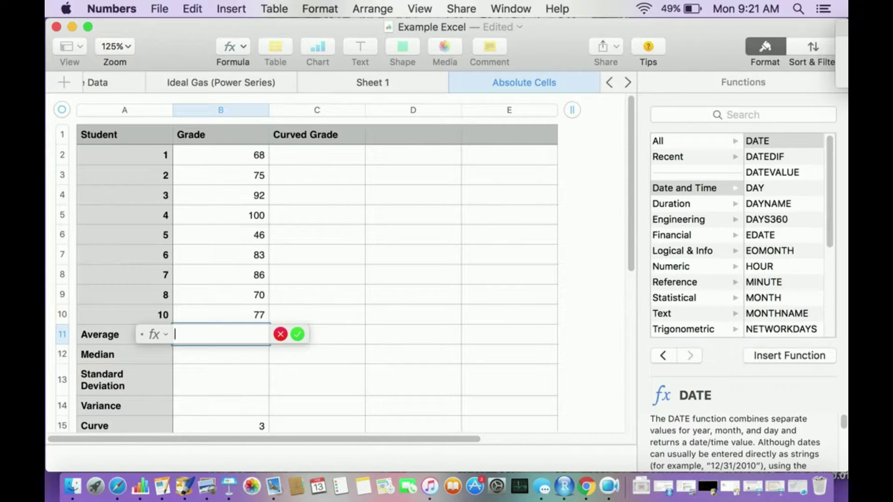
type("AVER")
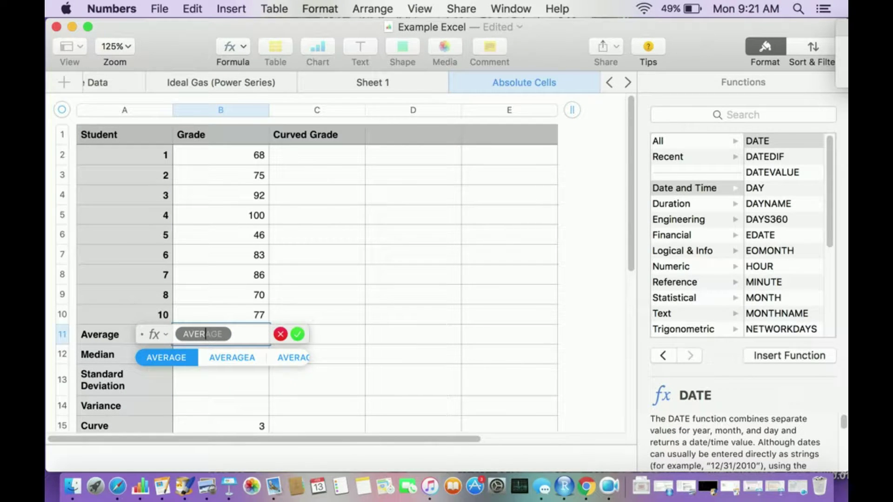
key("Return")
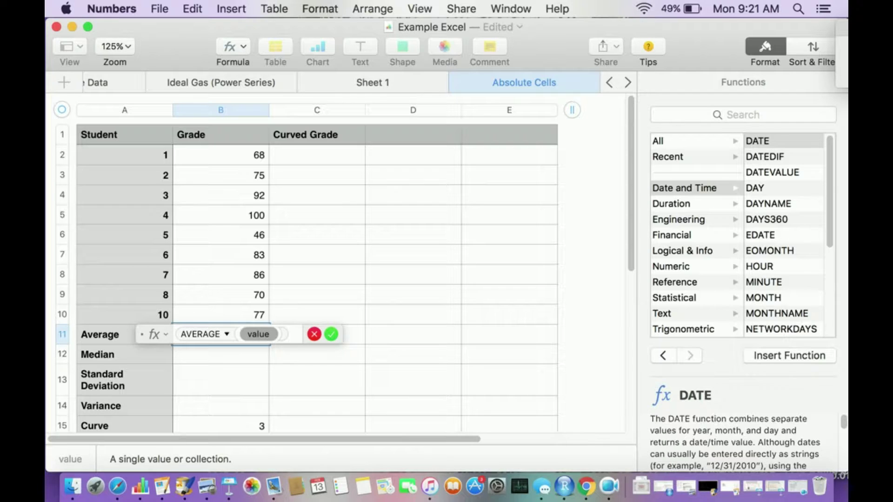
left_click_drag(221, 155, 221, 315)
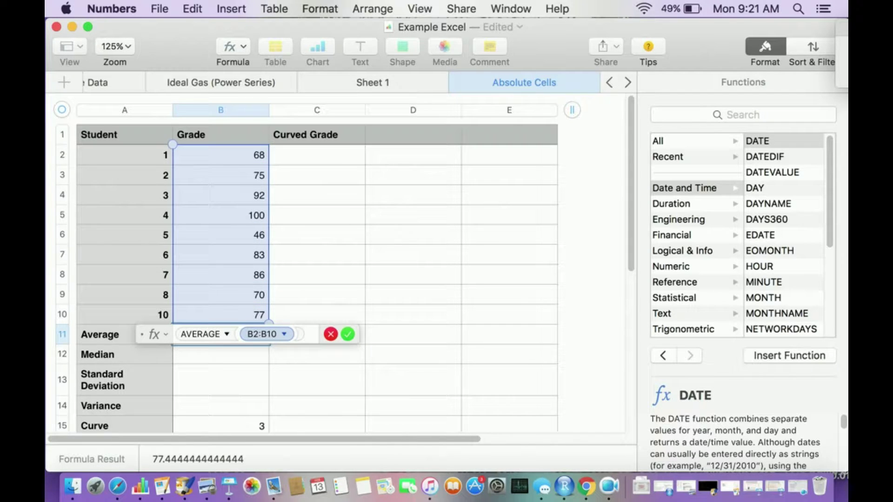
key("Return")
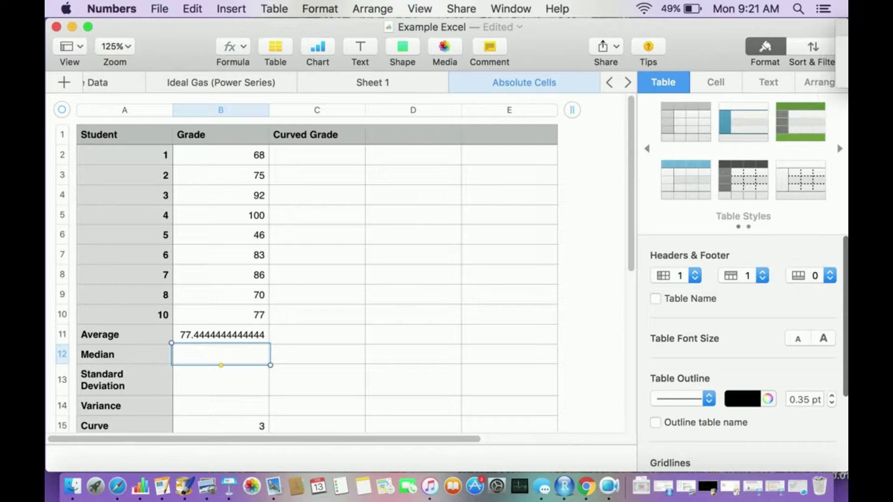
Step: Calculate the median of the grades B2:B10 in cell B12 with the MEDIAN function
type("=")
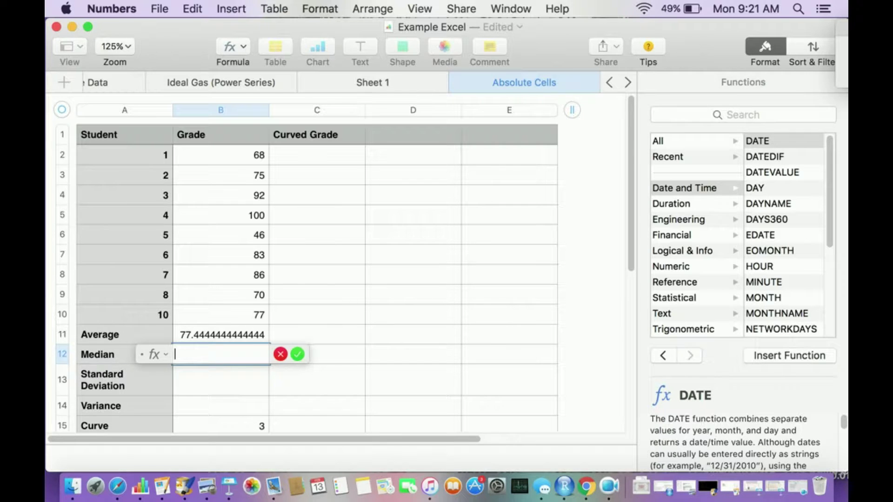
type("MEDIAN")
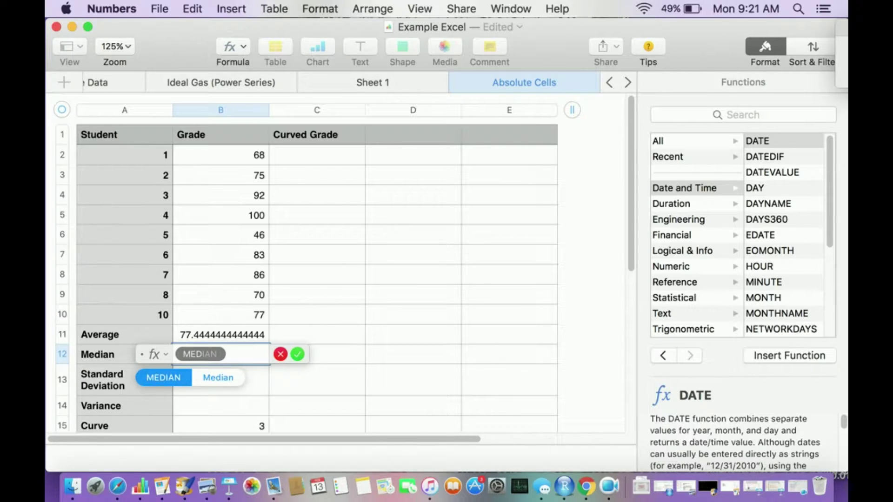
key("Return")
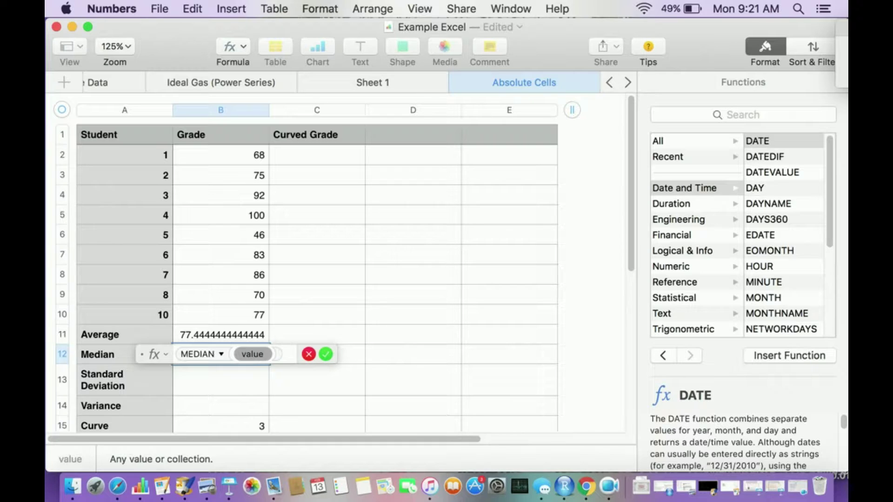
left_click_drag(221, 155, 221, 315)
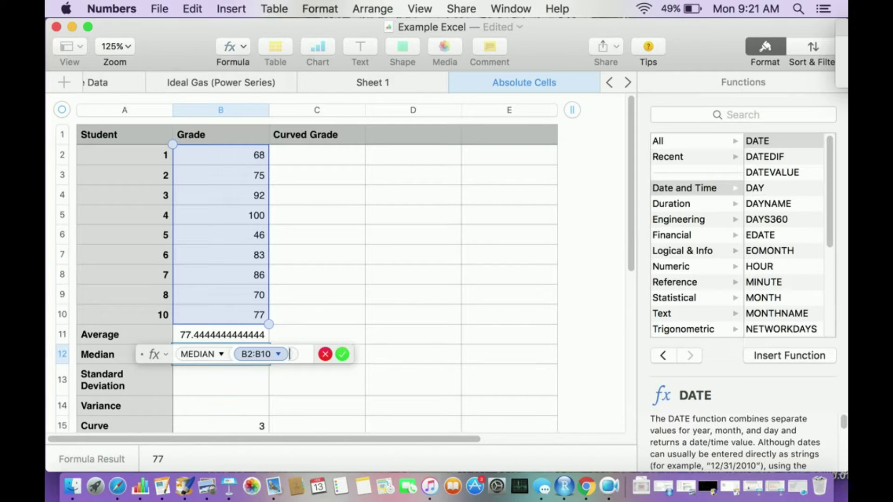
key("Return")
Step: Calculate the standard deviation of the grades B2:B10 in cell B13 with the STDEV function
key("Down")
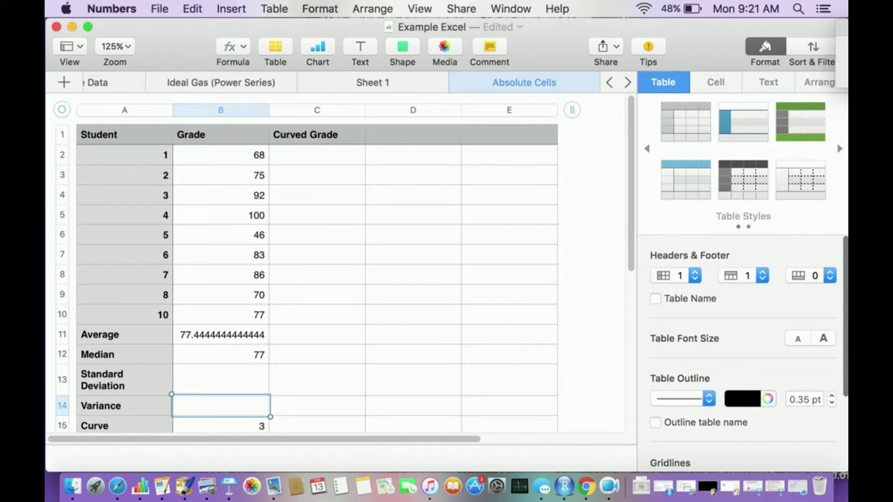
key("Left")
key("Up")
key("Right")
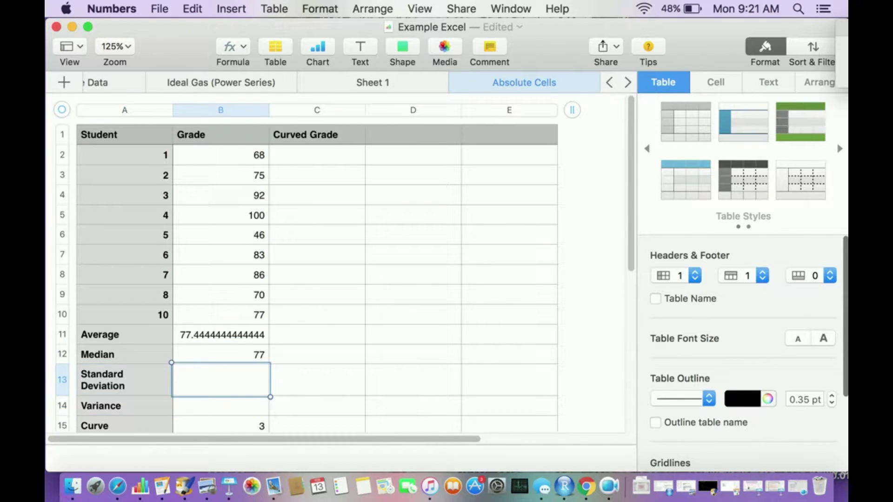
type("=")
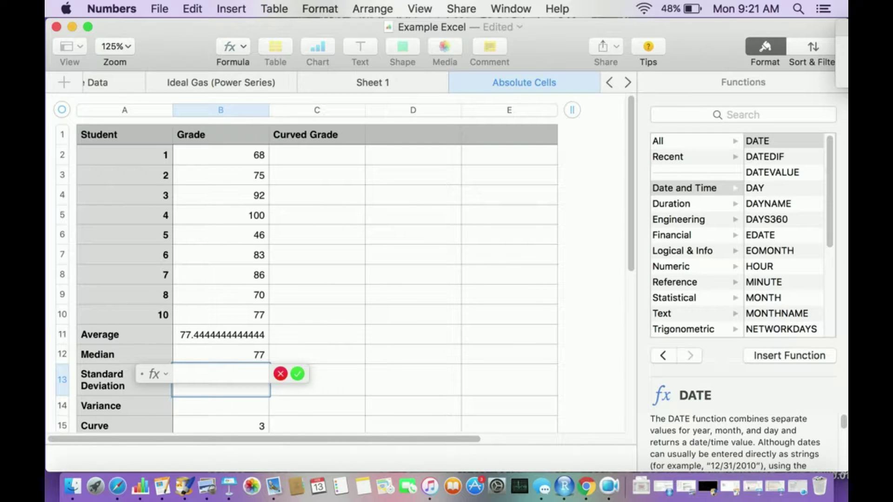
type("STD")
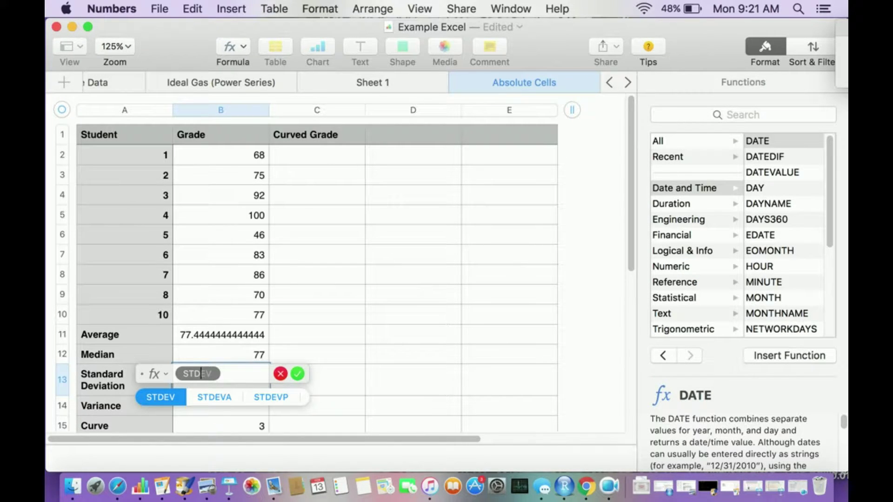
key("Return")
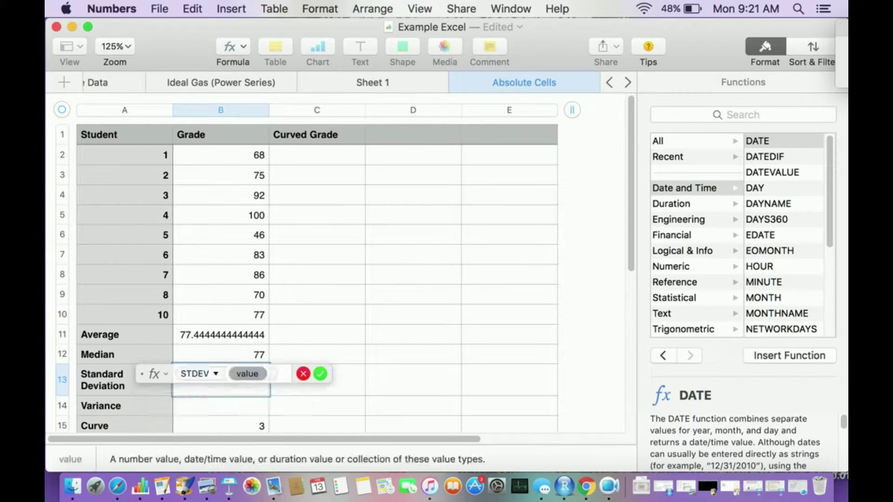
left_click_drag(221, 155, 221, 315)
key("Return")
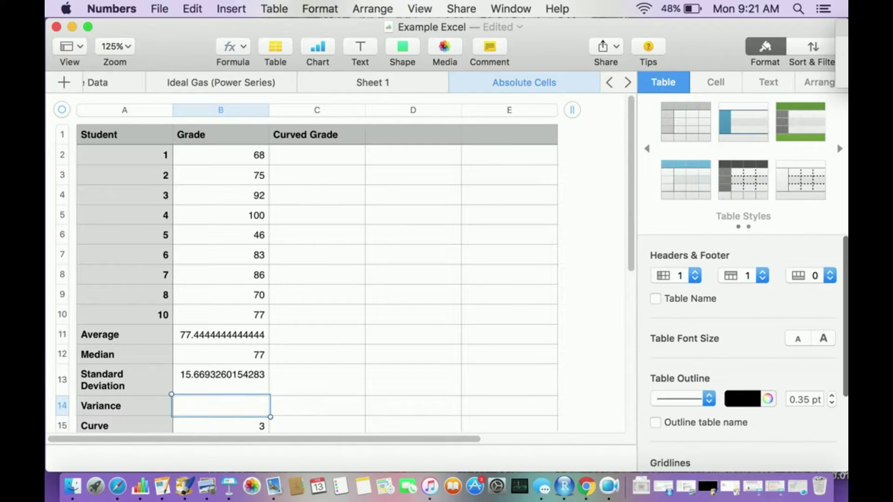
Step: Calculate the variance of the grades B2:B10 in cell B14 with the VAR function
key("Down")
key("Right")
key("Up")
key("Left")
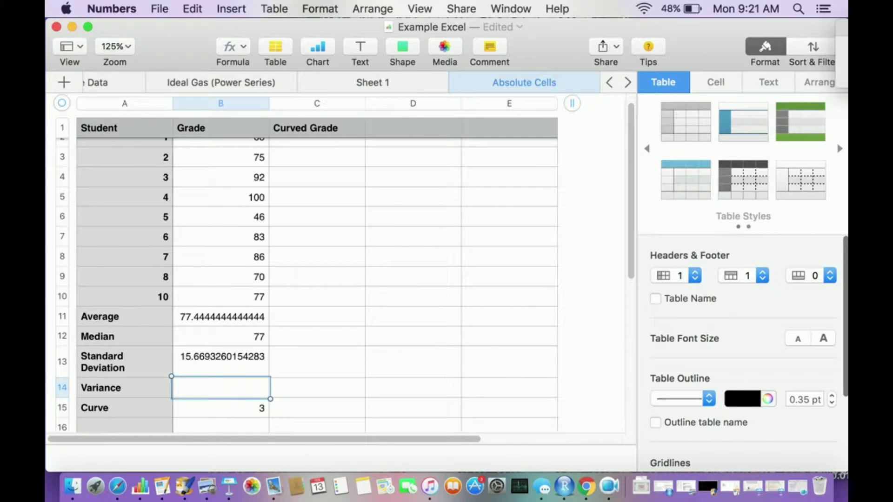
key("equal")
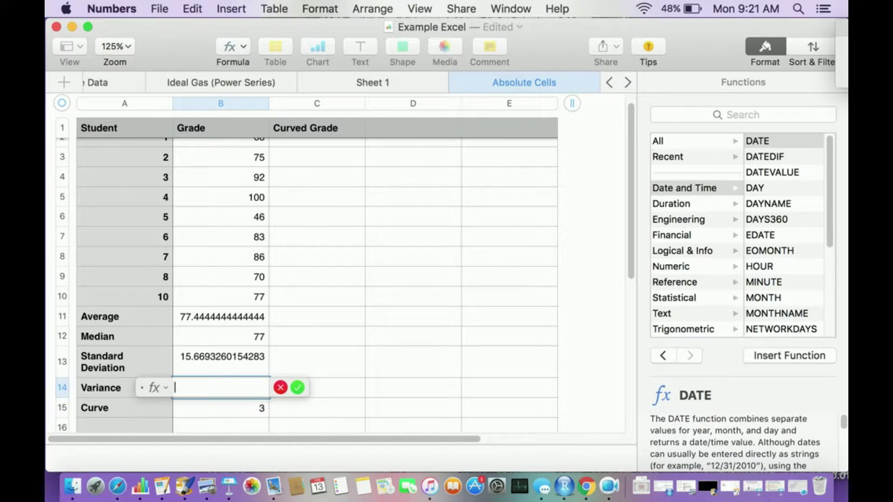
type("var")
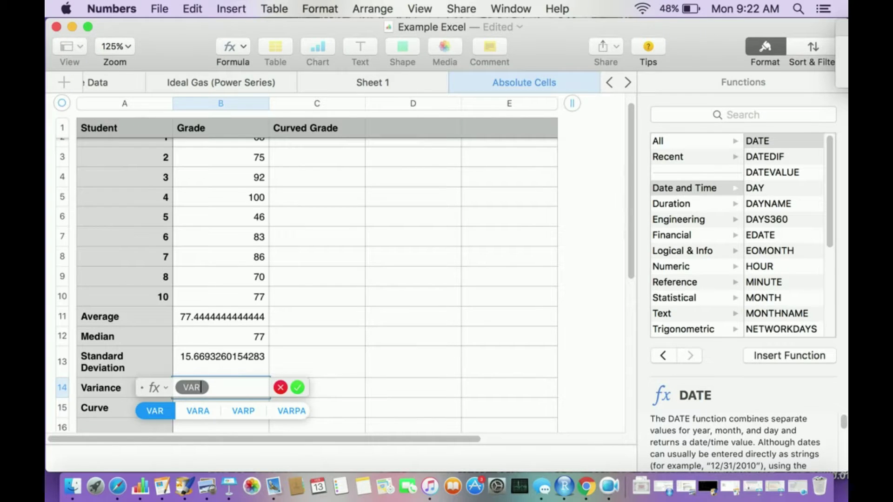
key("Return")
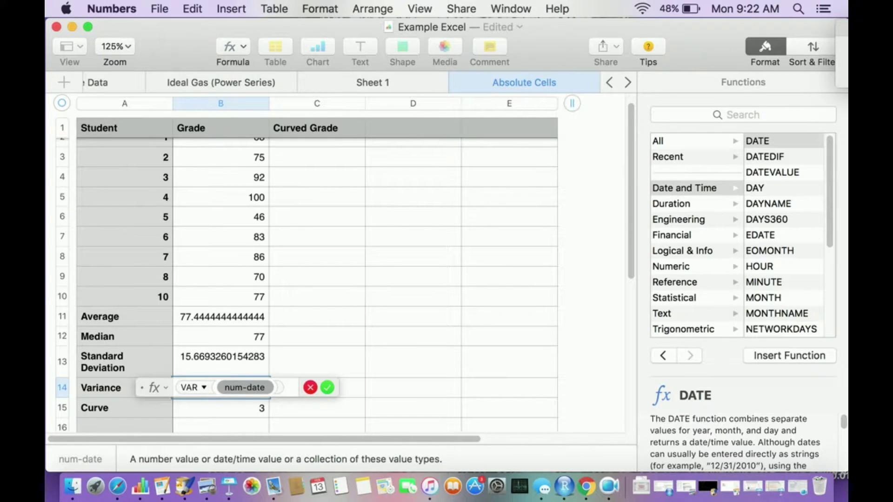
left_click_drag(221, 141, 221, 296)
key("Return")
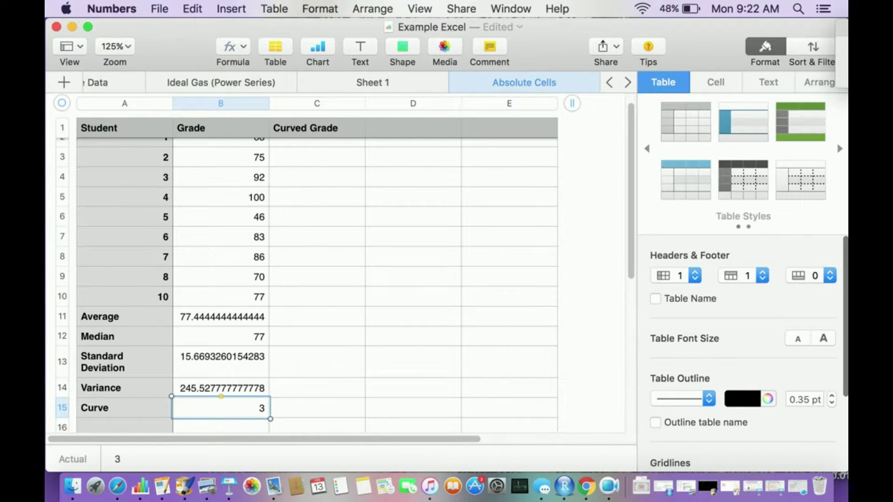
Step: Check the variance by squaring the standard deviation in C13 with the formula B13*B13, and clear the cell again
left_click(317, 362)
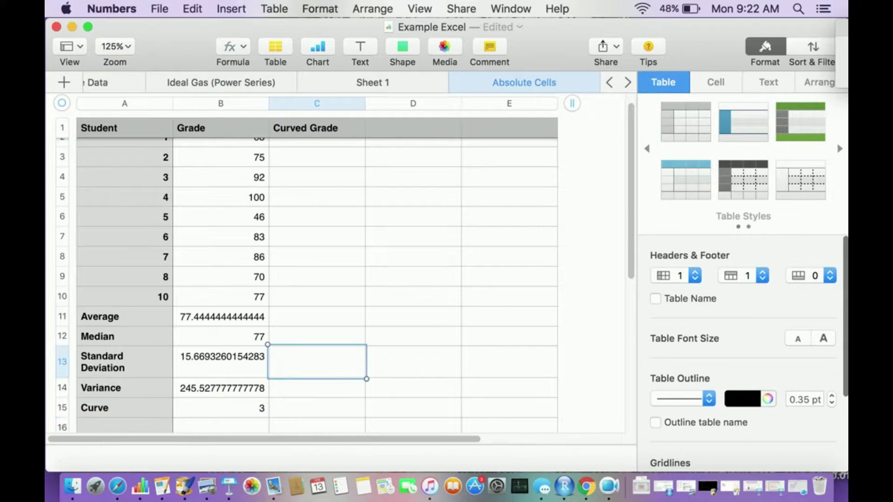
type("=")
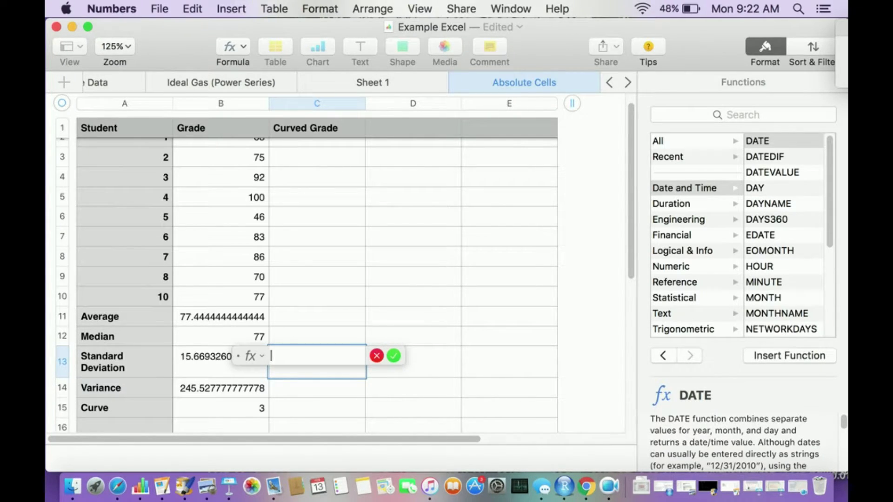
type("B13*B13")
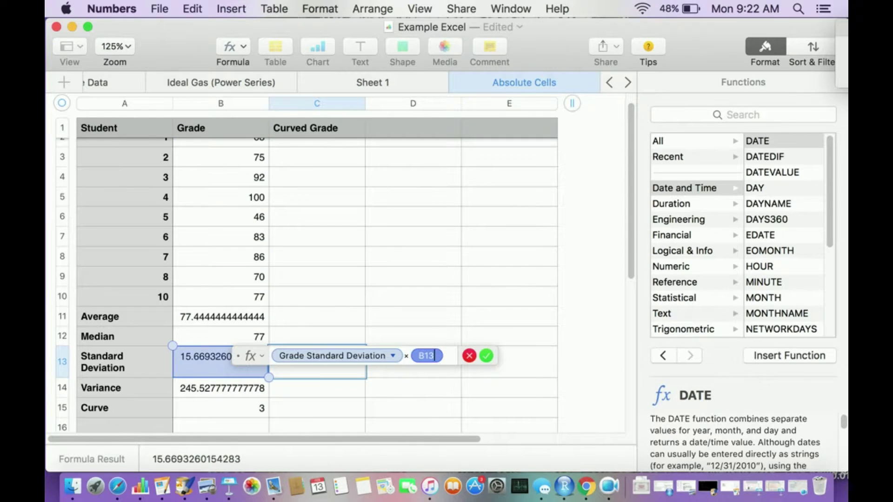
key("Return")
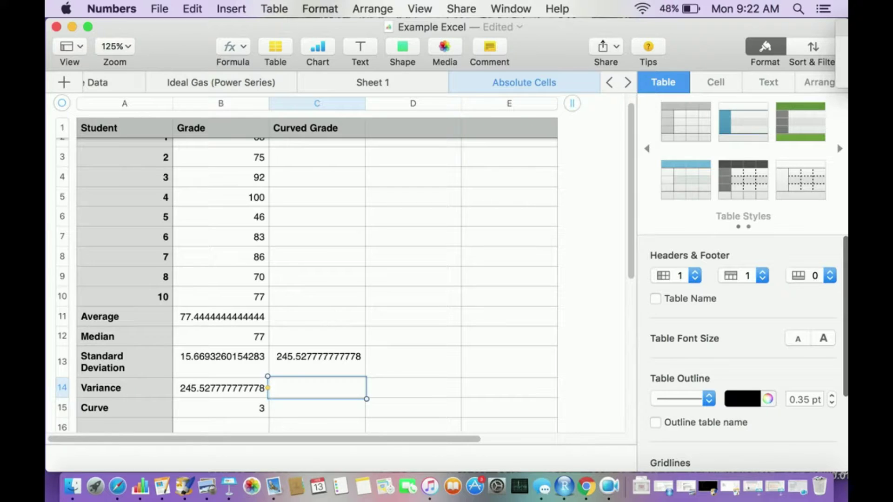
key("Up")
key("Delete")
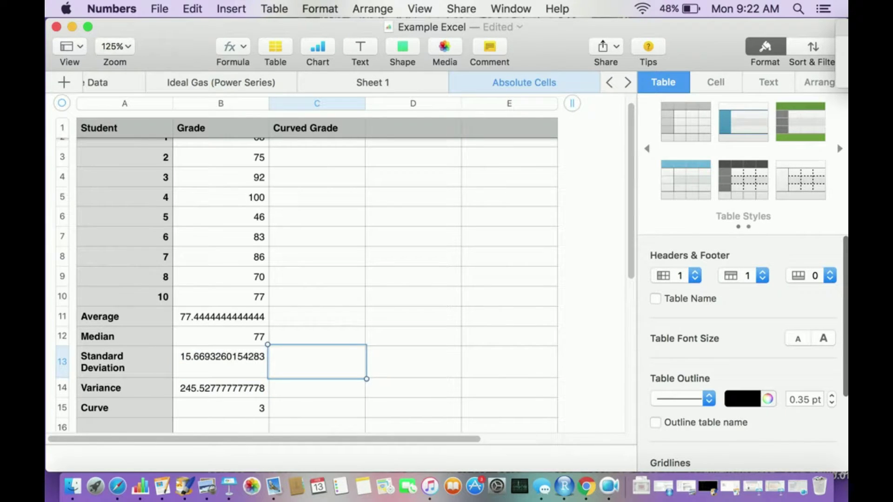
key("Down")
key("Left")
key("Down")
key("Up")
key("Down")
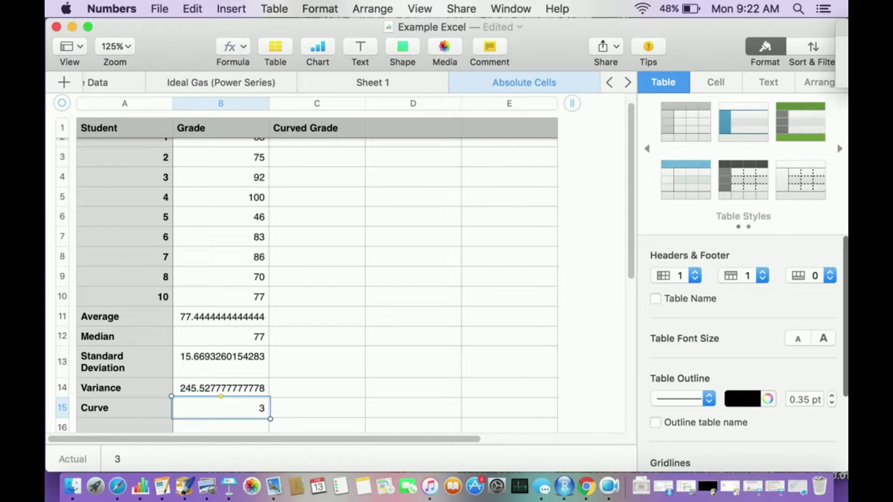
left_click(317, 317)
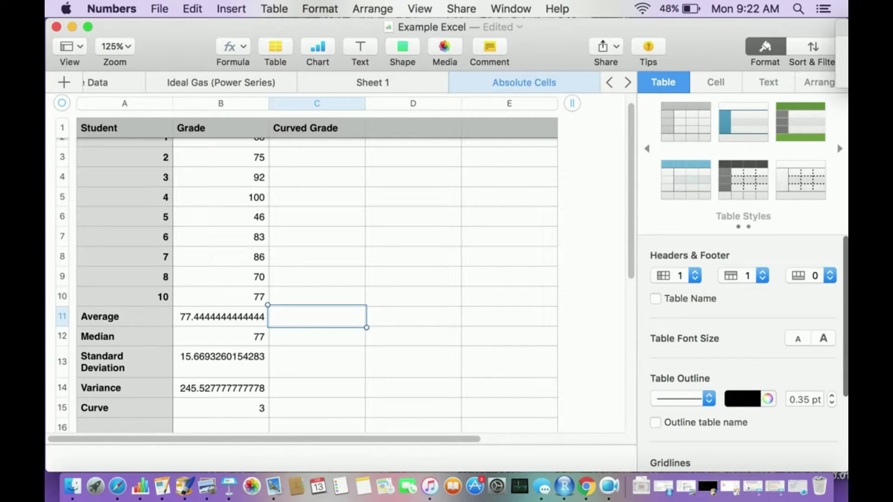
Step: Make the Curve value in cell B15 bold and underlined
key("Down")
key("Down")
key("Down")
key("Down")
key("Left")
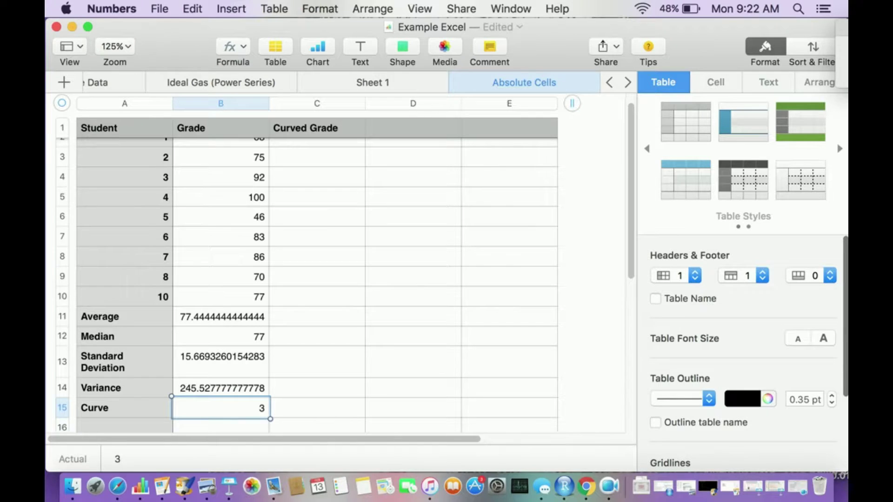
key("super+b")
key("super+u")
left_click(316, 317)
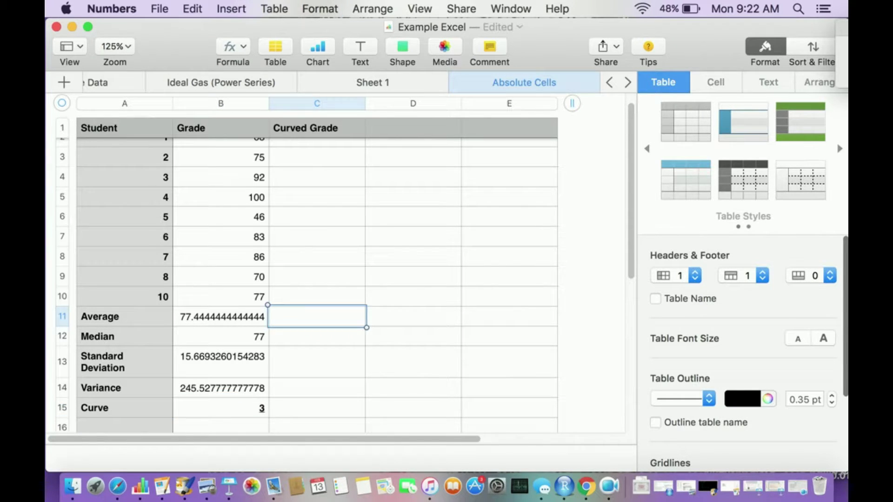
left_click(220, 408)
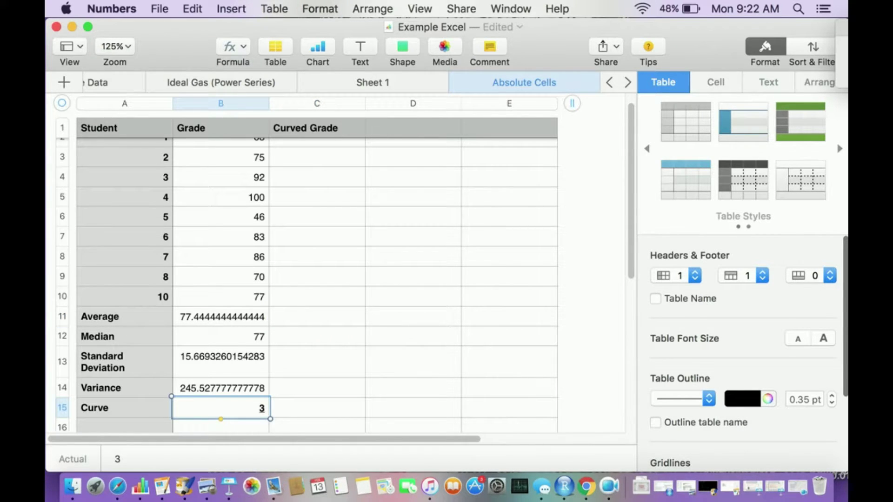
Step: Calculate the first student's curved grade in cell C2 with the formula B2+$B$15, using an absolute reference to the Curve value
left_click(317, 296)
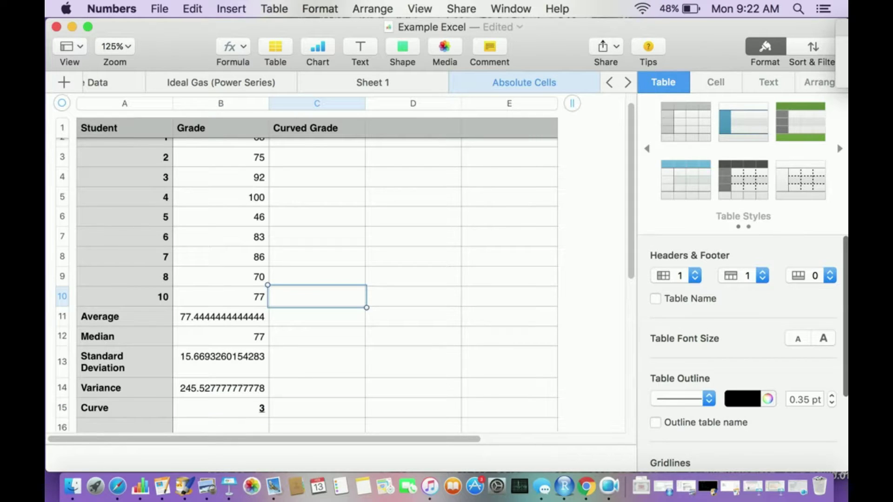
key("Up")
key("Up")
key("Up")
key("Up")
key("Up")
key("Up")
key("Up")
key("Up")
key("Up")
key("Down")
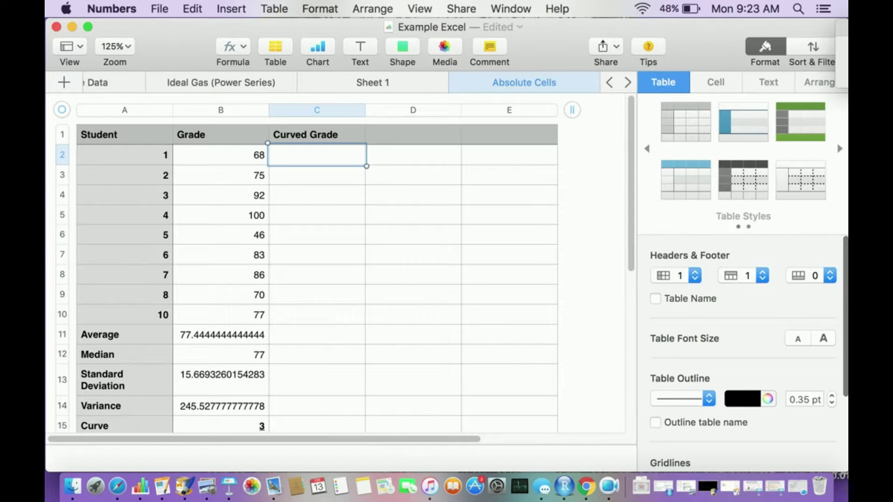
type("=")
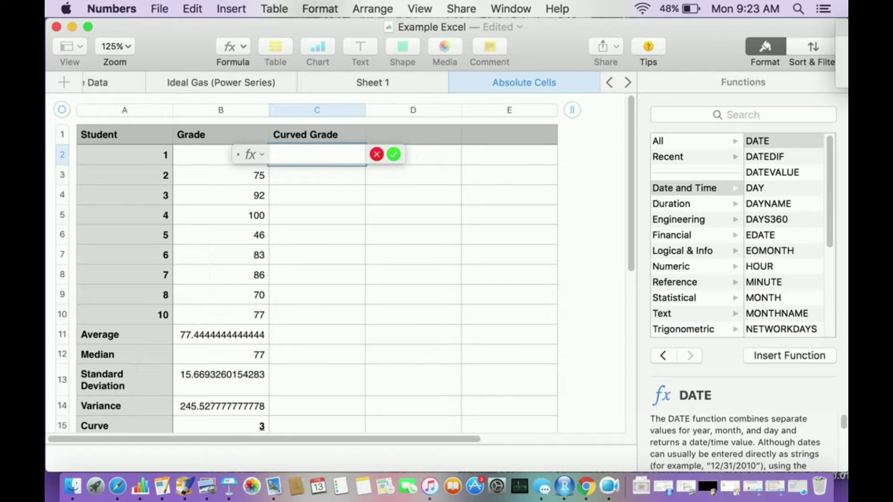
type("B2")
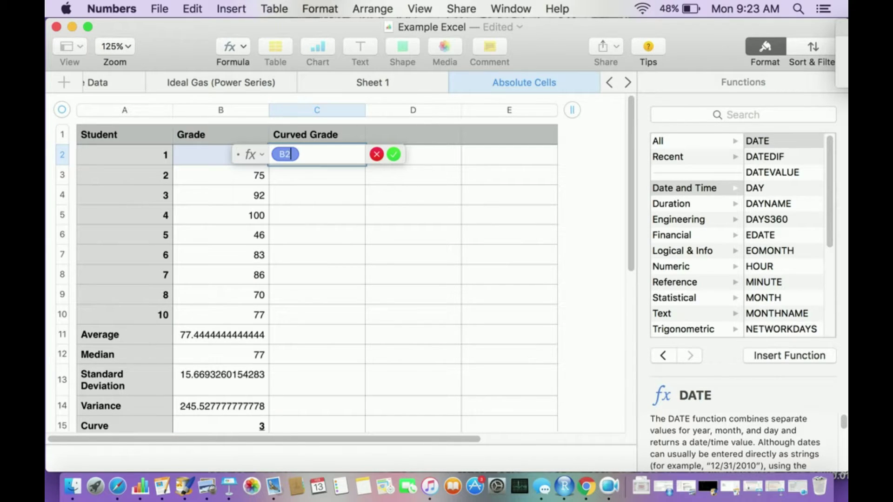
type("+")
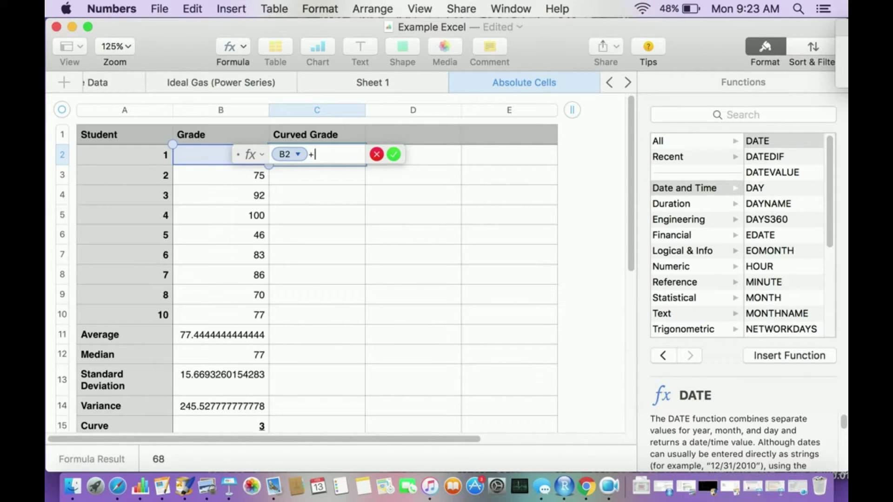
left_click(221, 425)
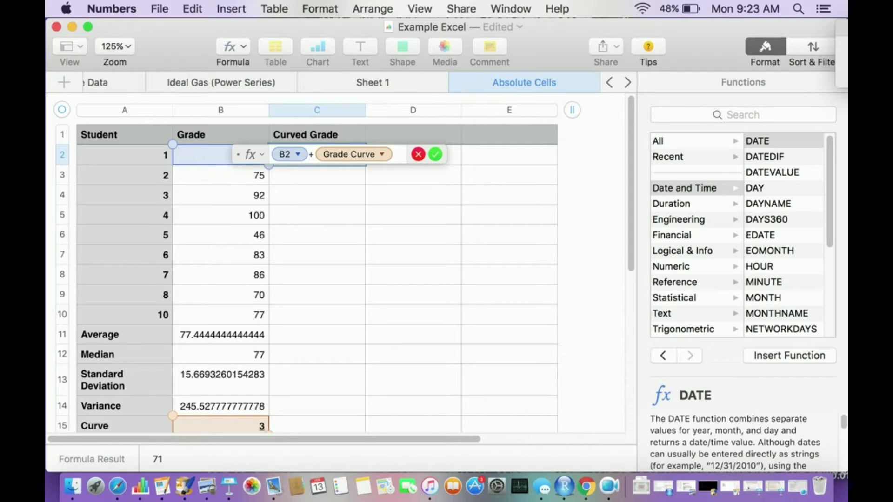
left_click(354, 154)
key("BackSpace")
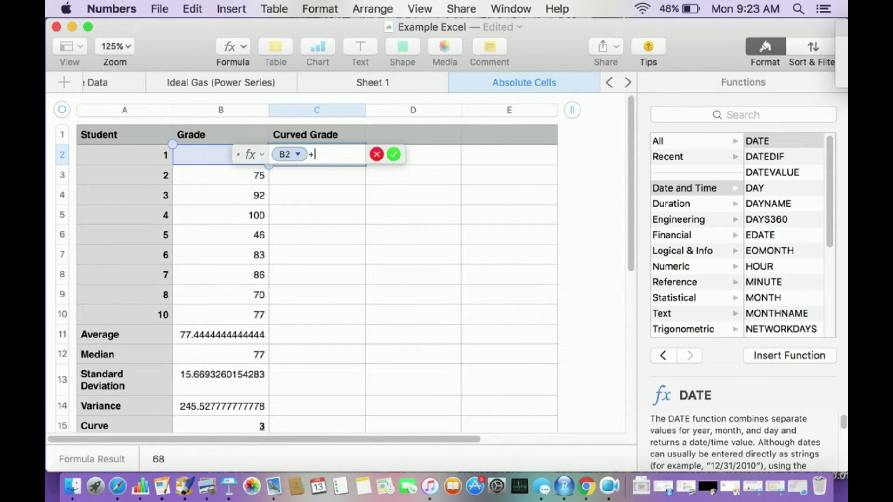
type("$")
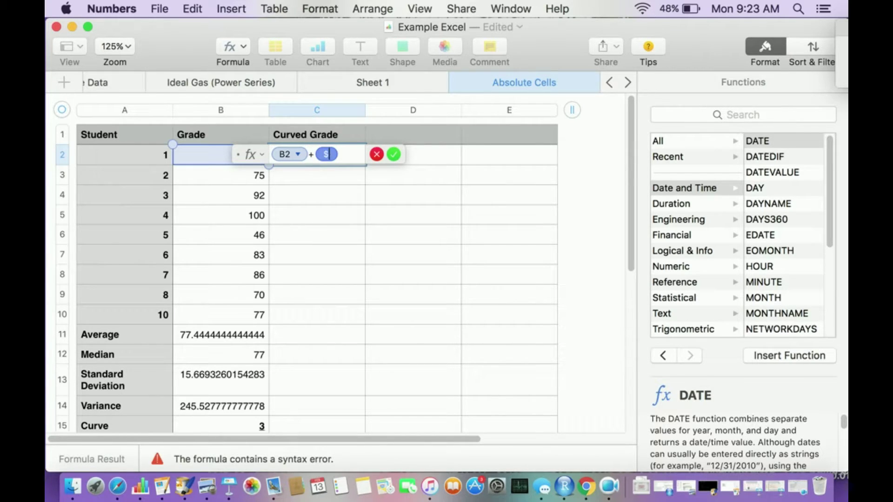
type("B")
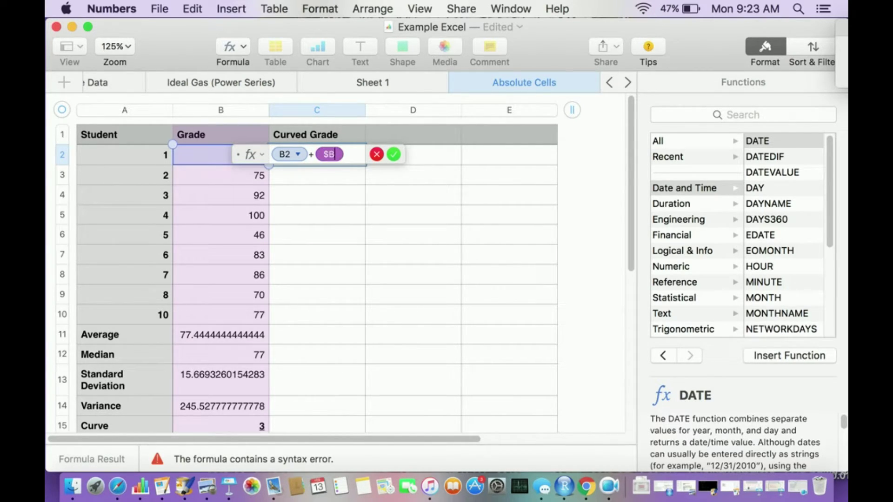
type("$15")
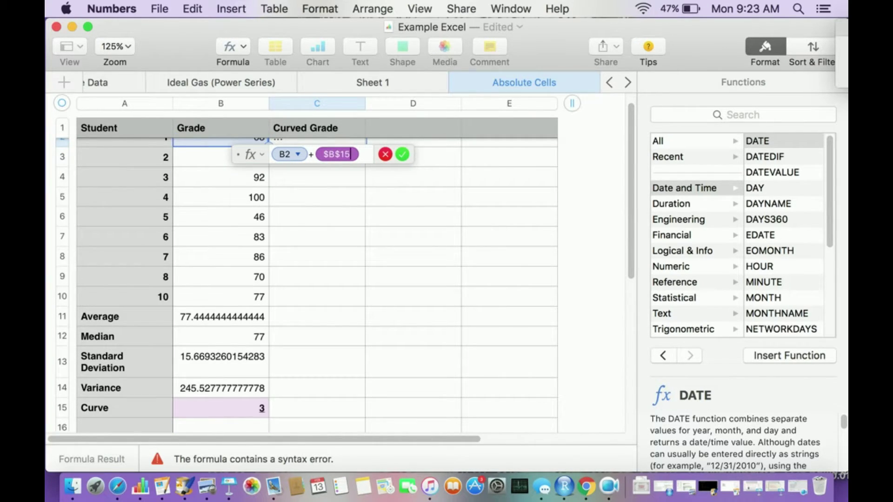
key("Return")
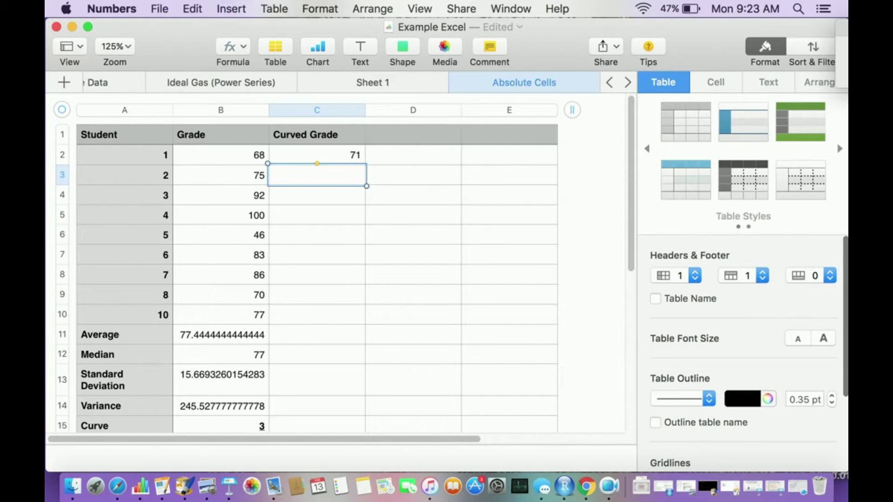
Step: Fill the curved grade formula from C2 down through C10 for the remaining students
left_click(316, 155)
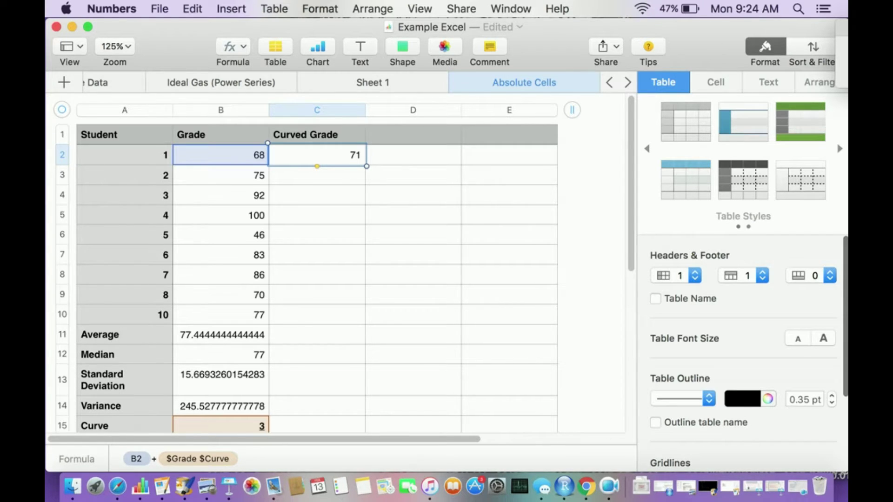
left_click_drag(317, 166, 317, 325)
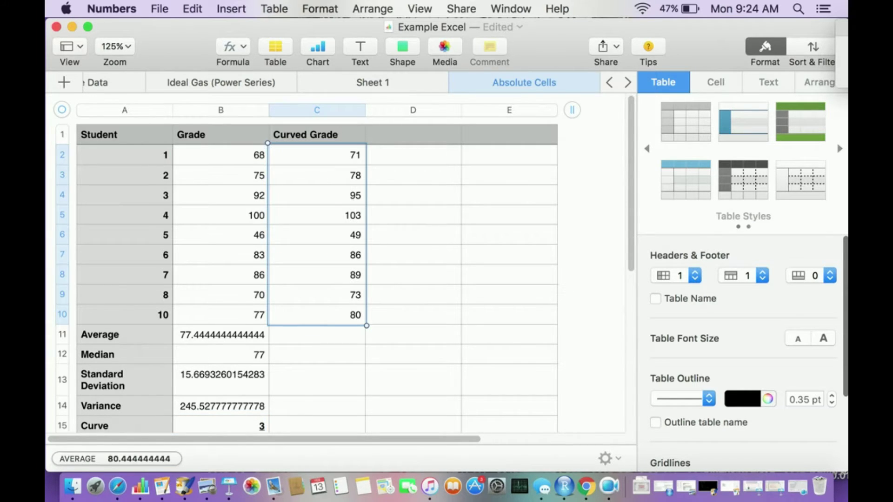
left_click(413, 314)
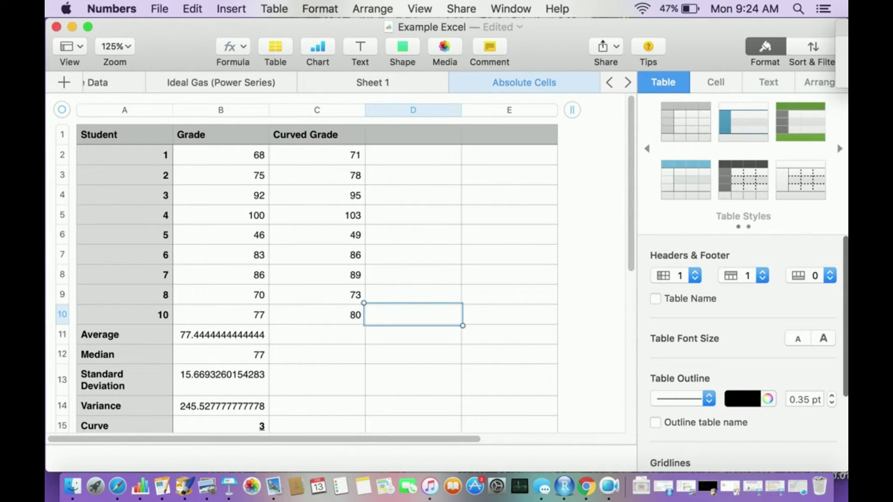
Step: Add the header "Curved Grade (Ref Cell)" in cell D1
left_click(413, 215)
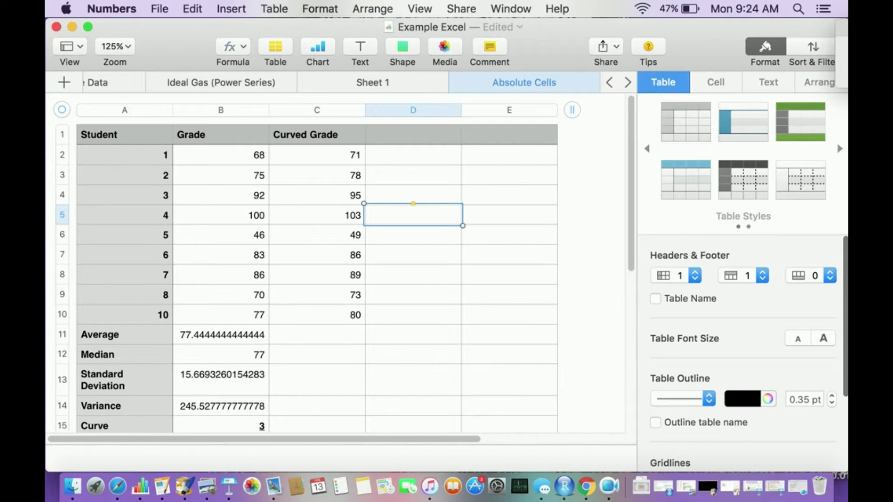
left_click(509, 155)
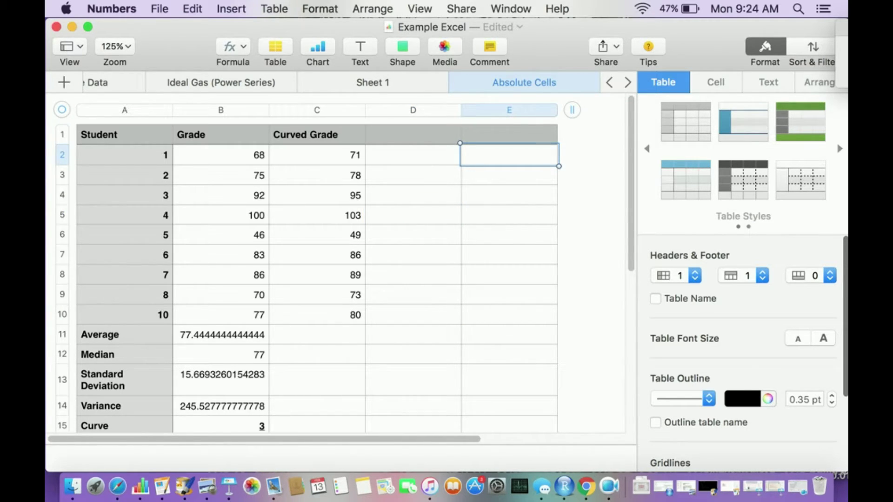
left_click(413, 135)
type("Curved")
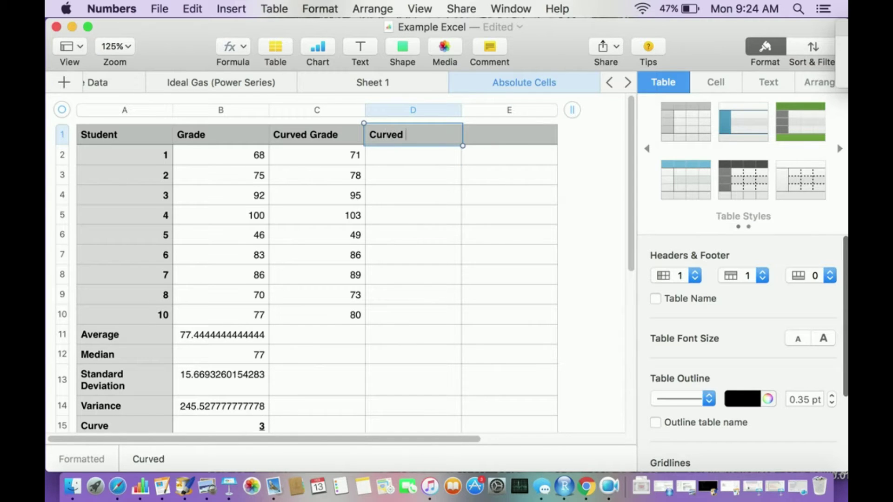
type(" Grade (R")
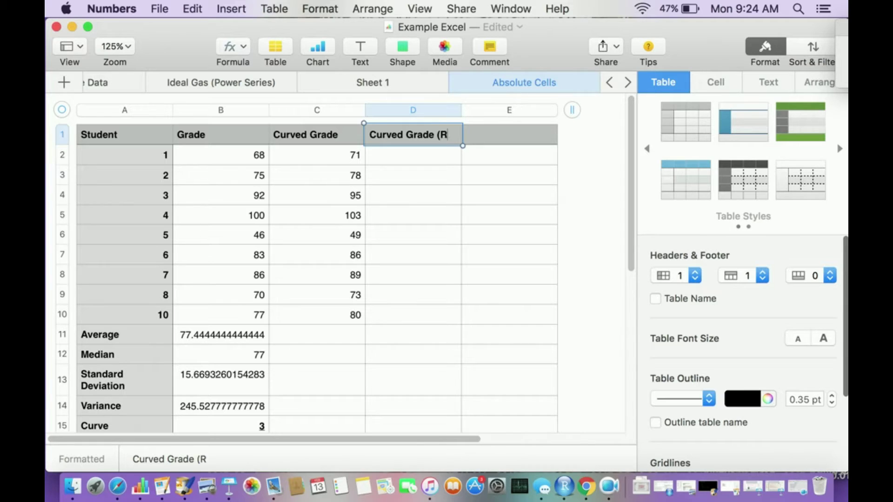
type("ef Cell)")
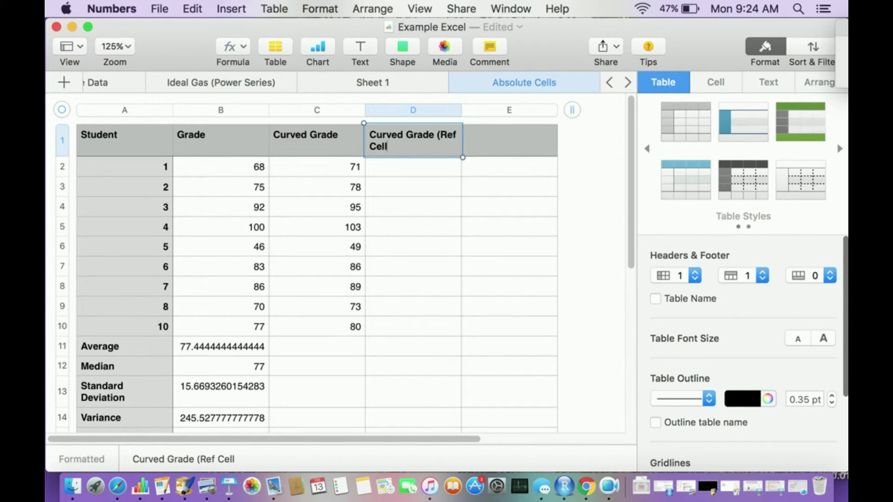
key("Return")
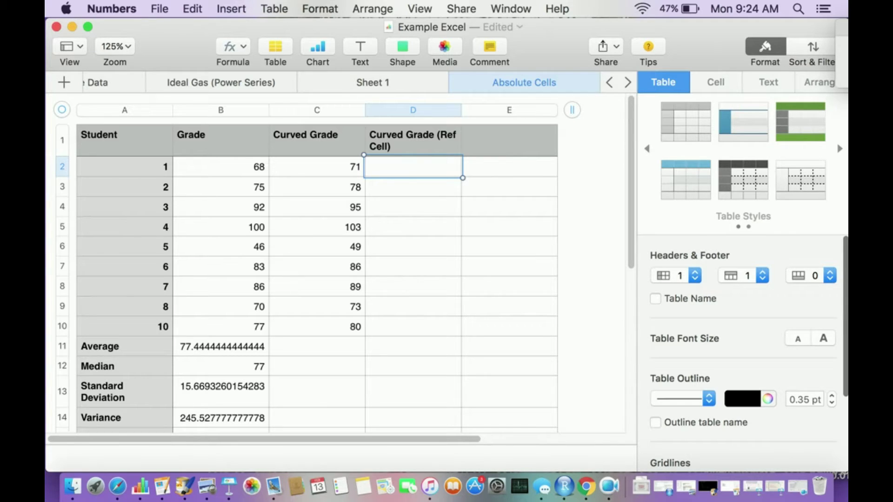
Step: Enter the formula B2+3 in cell D2 for the first student
key("equal")
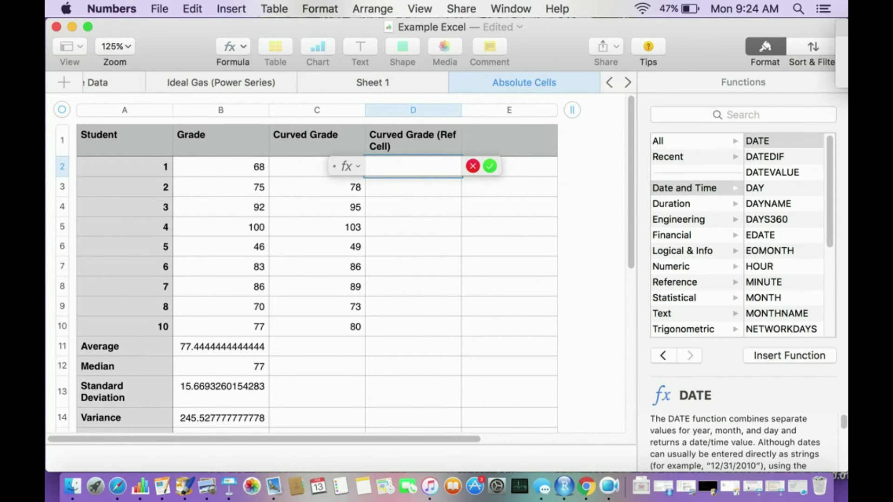
left_click(221, 166)
type("+3")
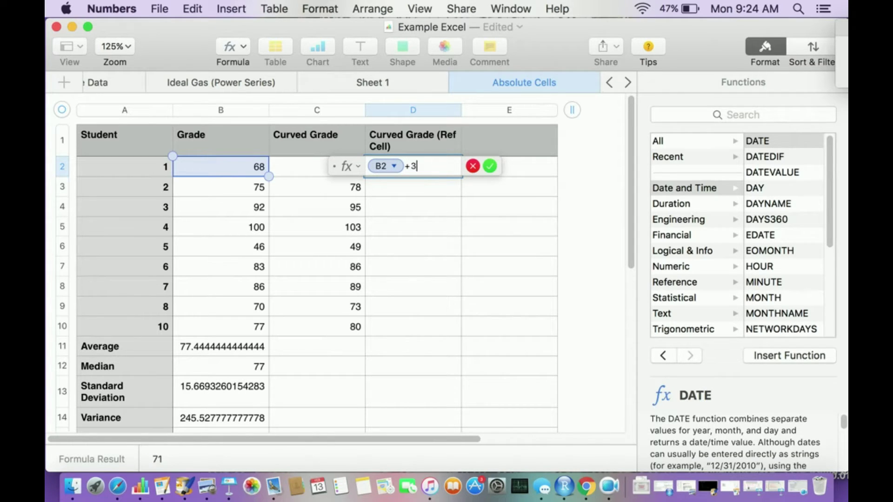
key("Return")
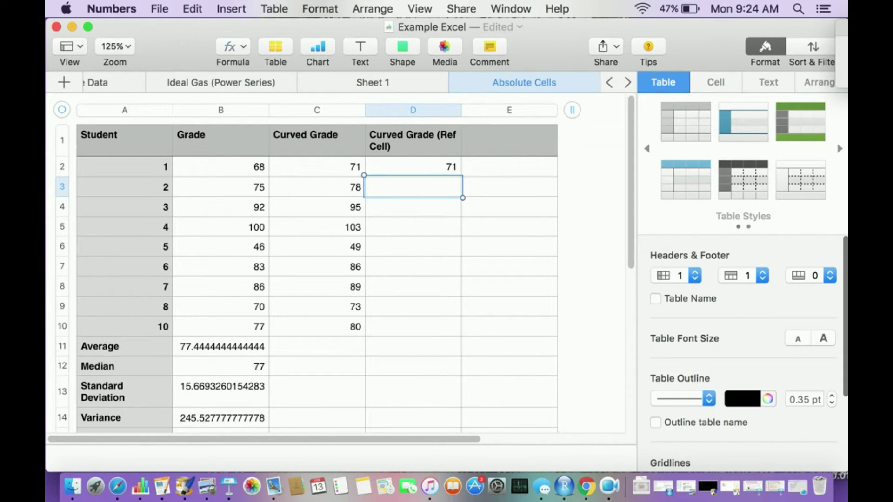
Step: Extend the table below the Curve row with empty rows down to row 27
scroll(317, 265, "down", 5)
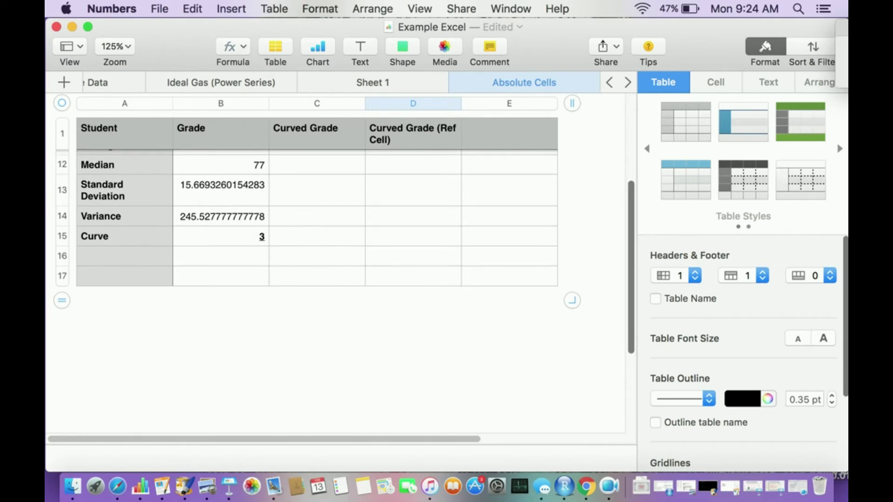
left_click(220, 276)
left_click(220, 256)
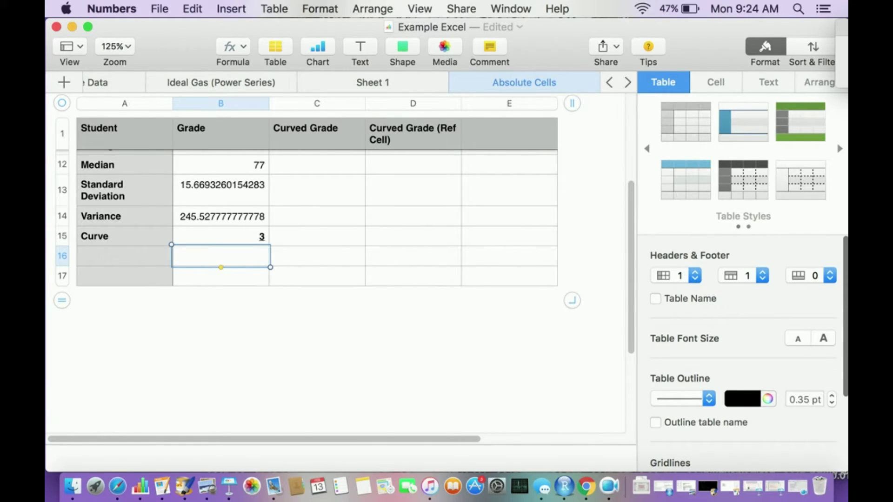
key("Return")
key("Return")
key("Return")
key("Return")
key("Return")
key("Return")
key("Return")
key("Return")
key("Return")
key("Return")
key("Return")
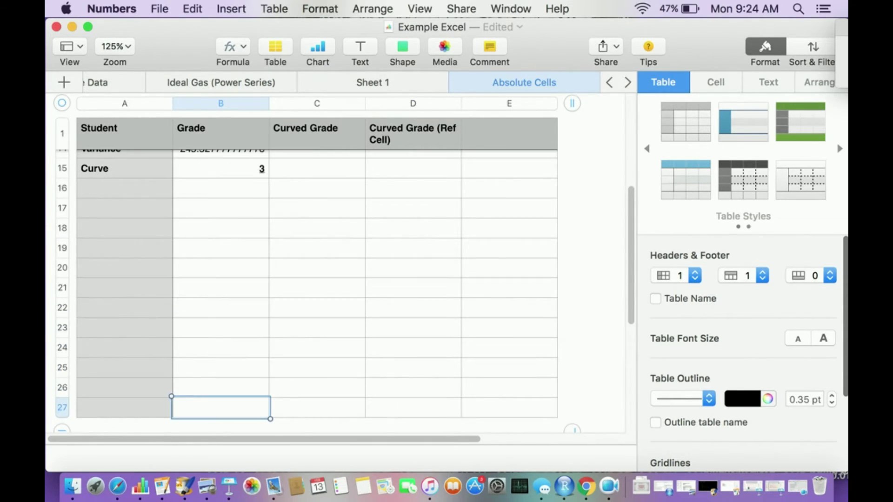
left_click(220, 208)
left_click(317, 208)
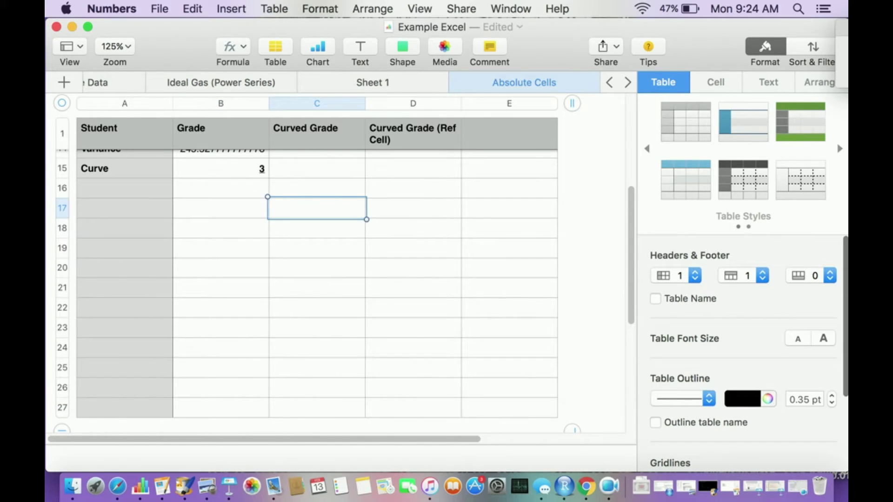
scroll(316, 260, "up", 10)
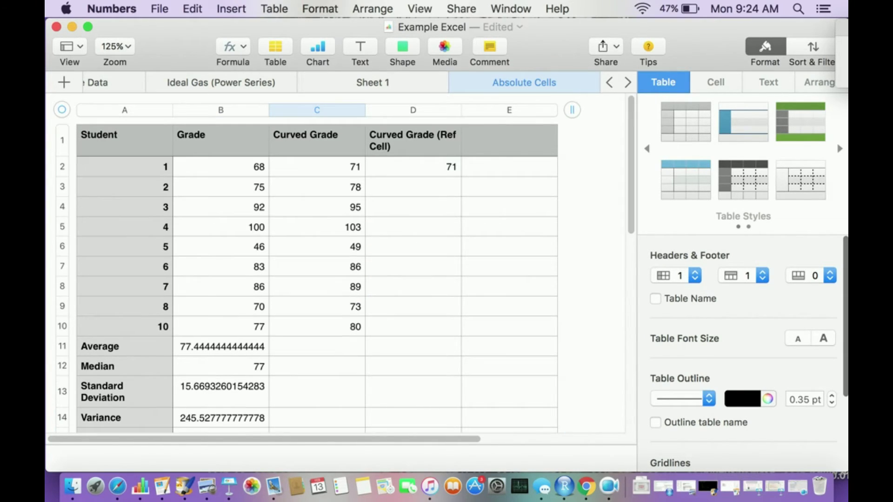
left_click(413, 166)
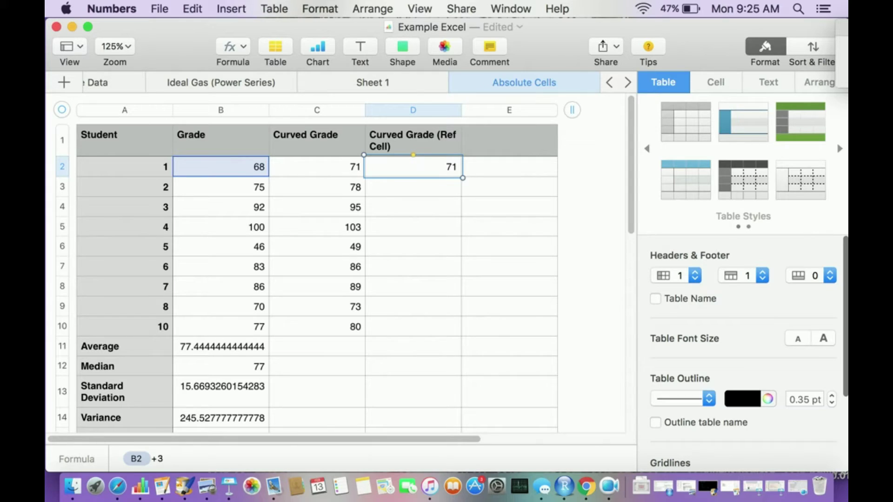
double_click(413, 166)
left_click(299, 166)
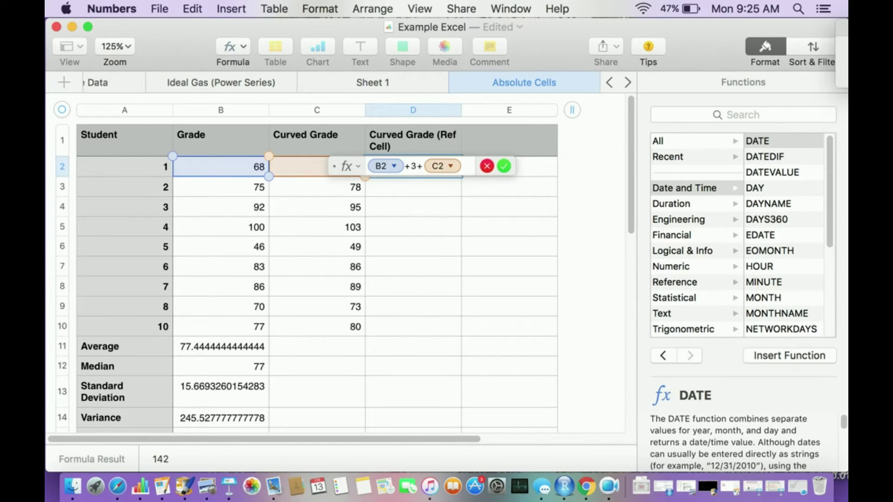
left_click(487, 166)
Step: Inspect the formula in C2 to see how it references the first student's grade and the Curve value
left_click(317, 166)
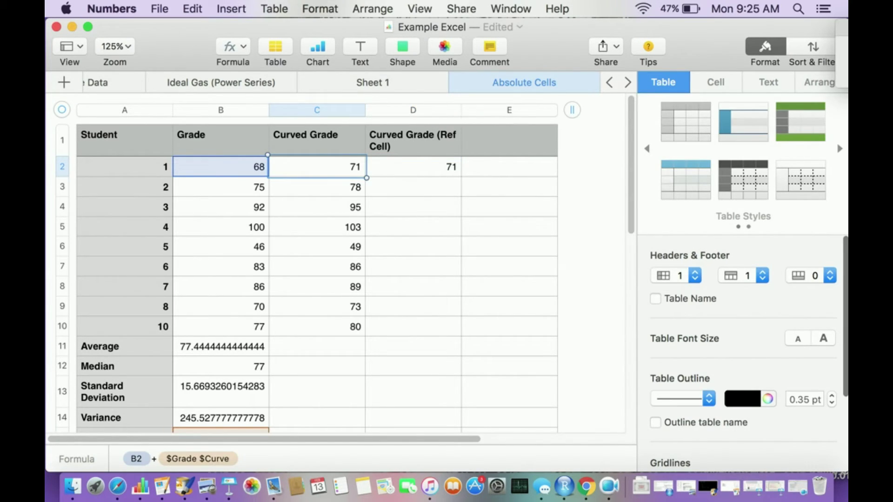
double_click(317, 166)
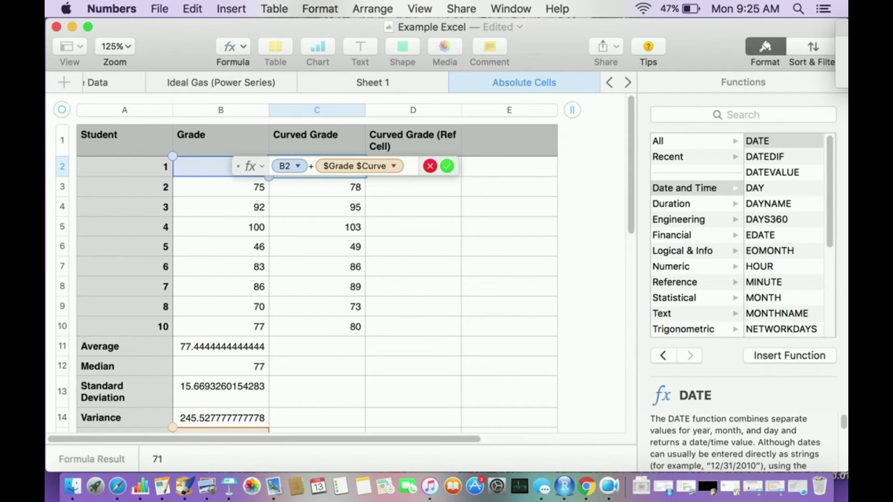
key("Return")
Step: Change the formula in D2 to B2+B15 and fill it down through D10 for the remaining students
left_click(413, 166)
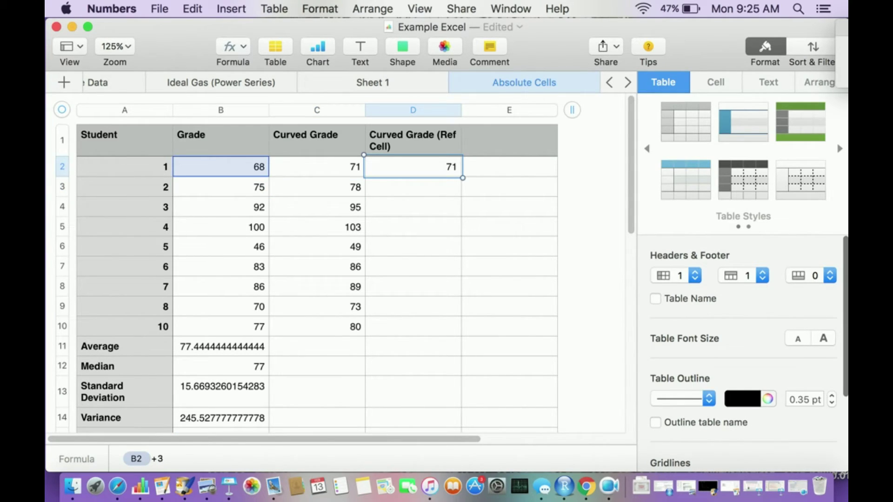
double_click(413, 167)
key("BackSpace")
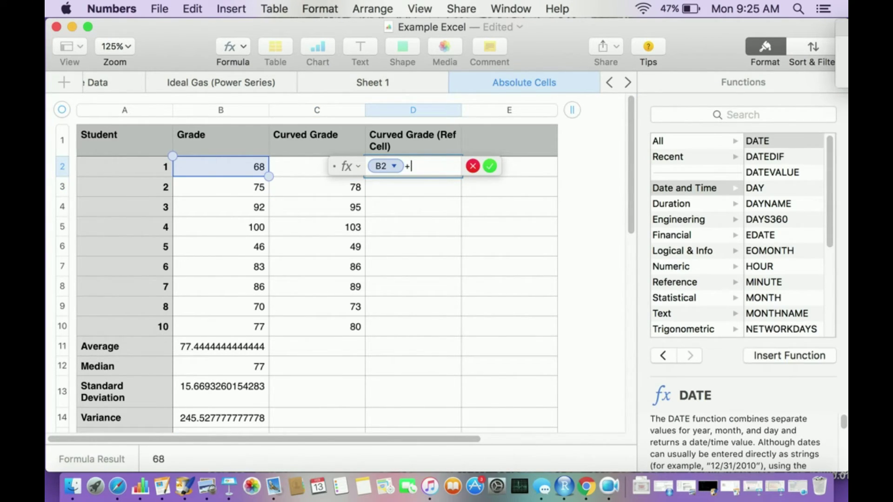
type("B15")
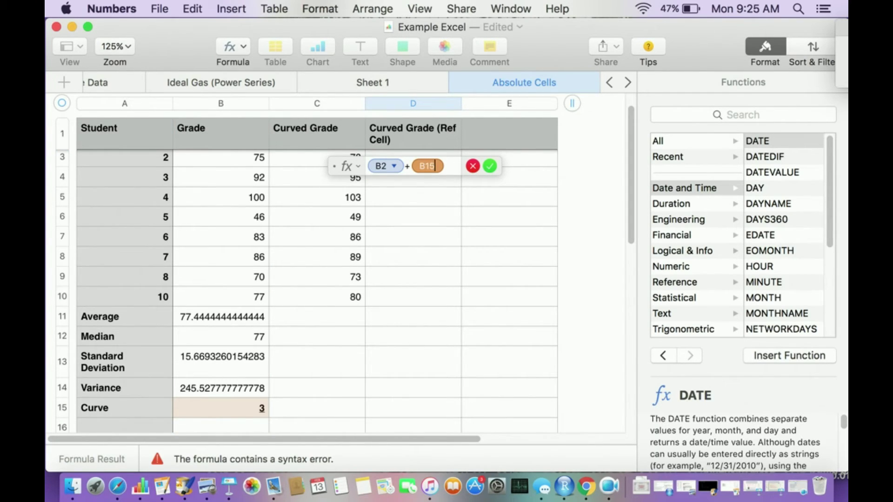
key("Return")
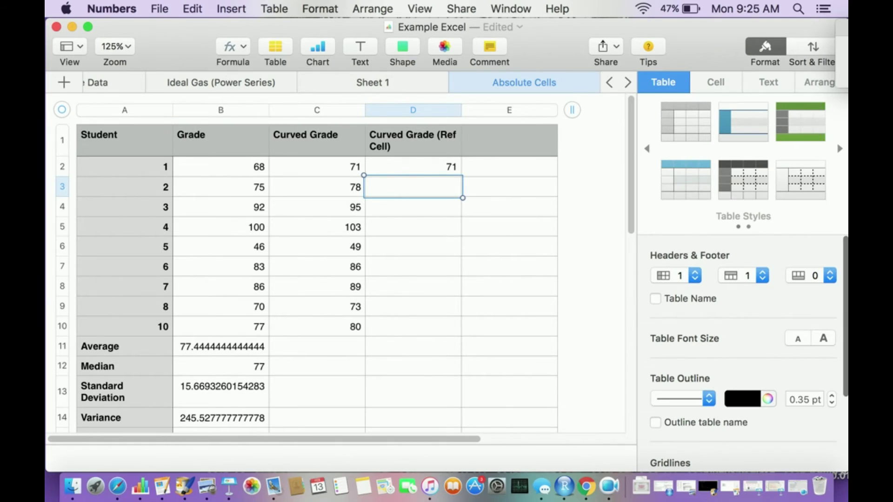
left_click(412, 169)
left_click_drag(413, 176, 413, 338)
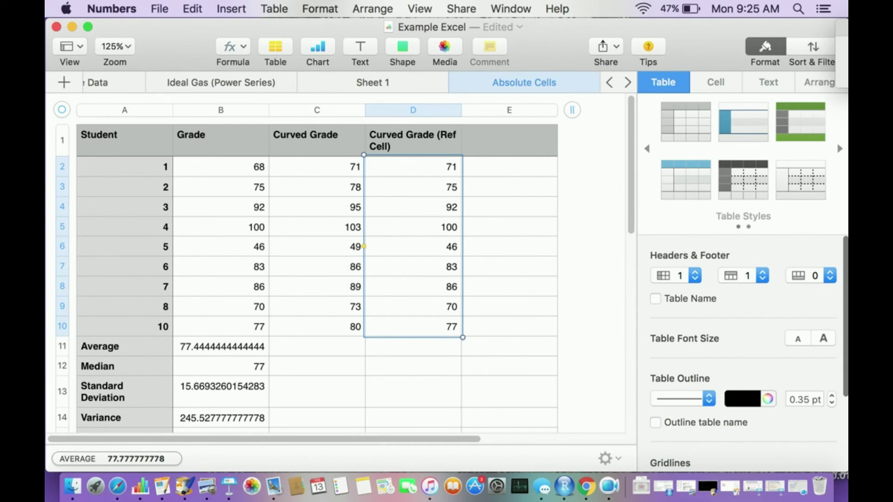
Step: Examine the filled formulas in column D against the grades in column B and the cells they reference around the Curve row
left_click(221, 167)
left_click(412, 166)
left_click(220, 187)
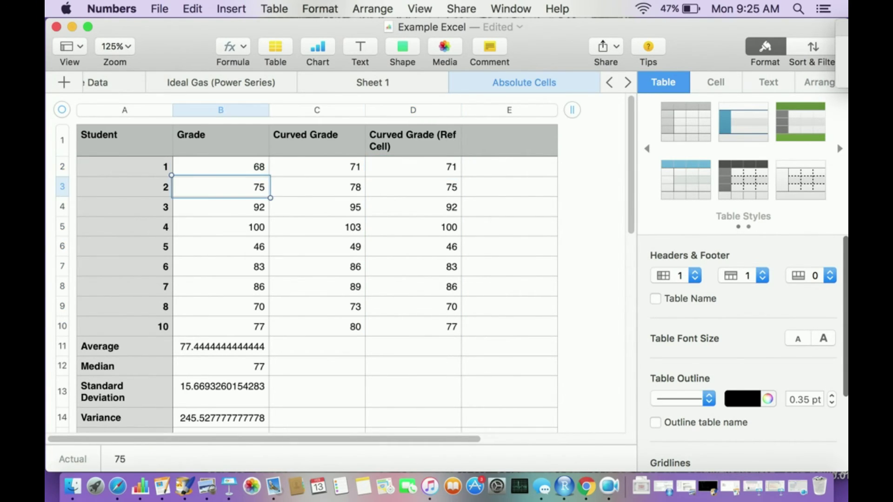
left_click(412, 186)
left_click(265, 207)
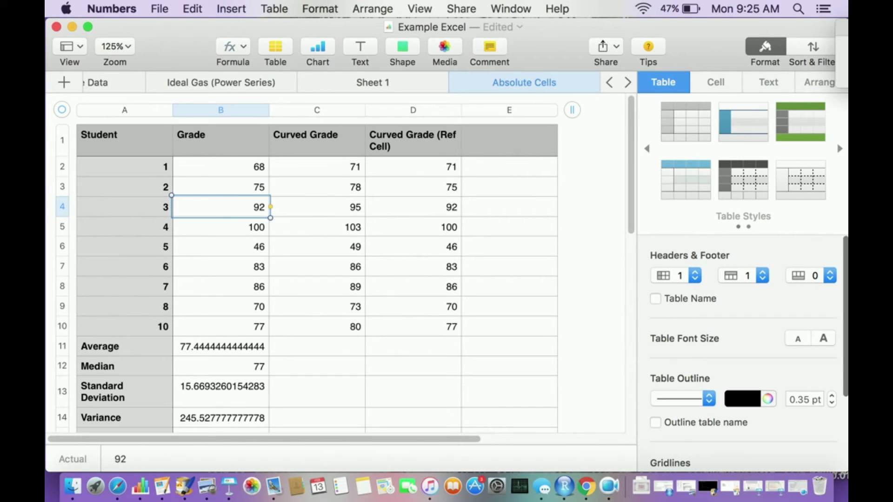
left_click(413, 207)
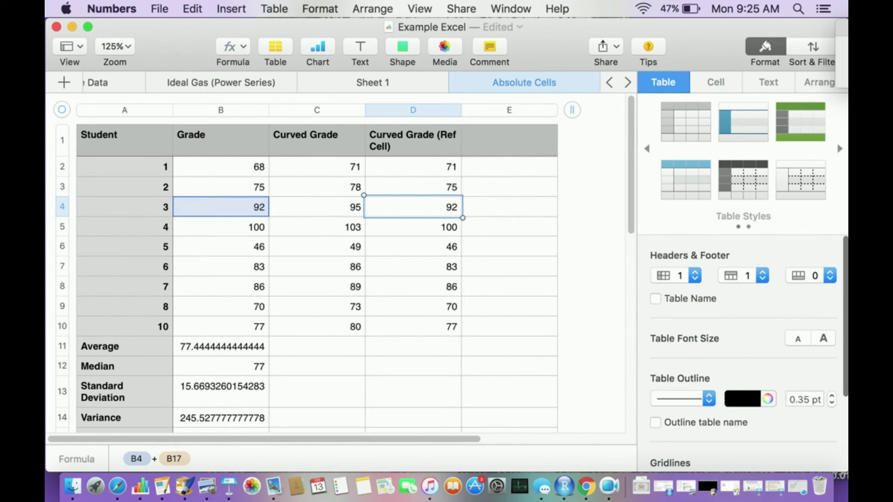
scroll(316, 278, "down", 5)
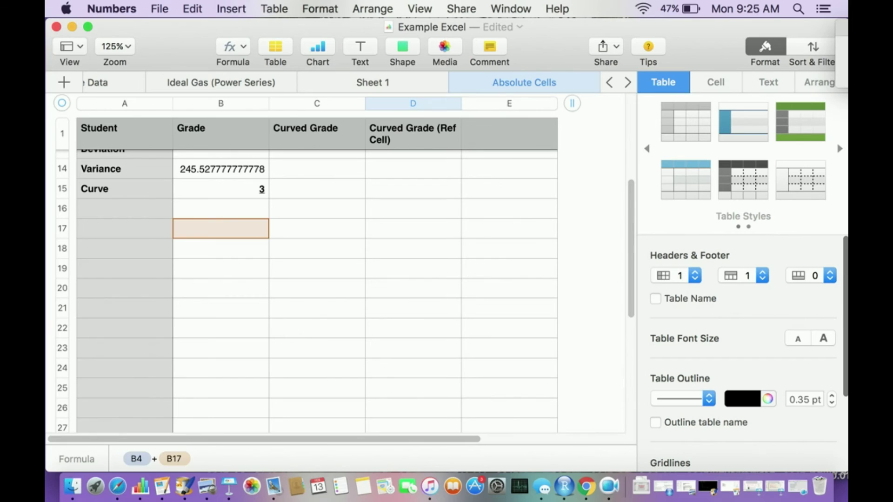
left_click(221, 189)
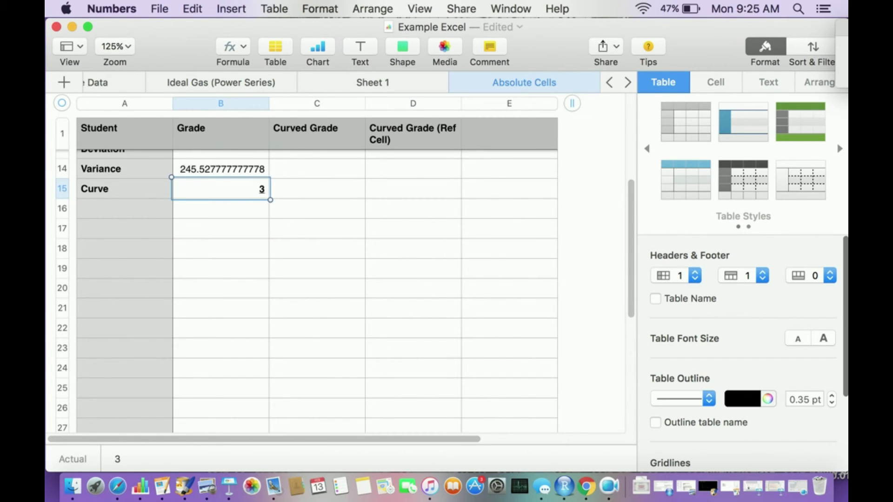
left_click(220, 208)
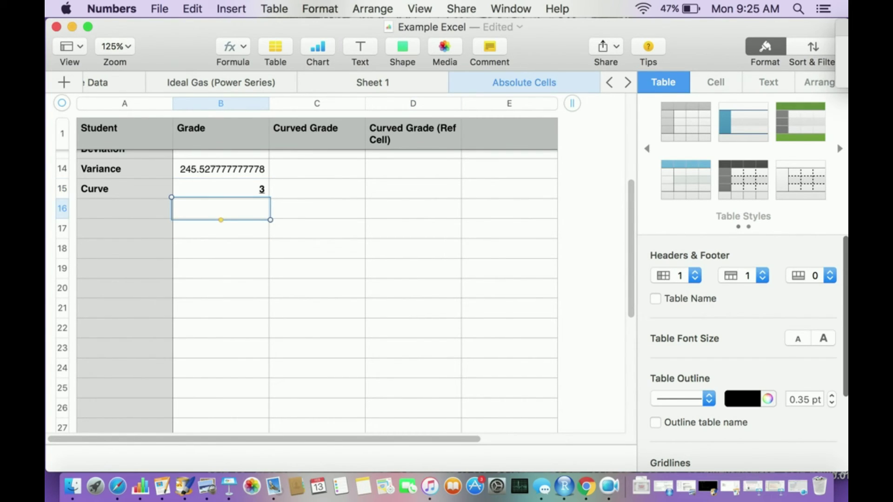
scroll(221, 208, "up", 5)
left_click(221, 187)
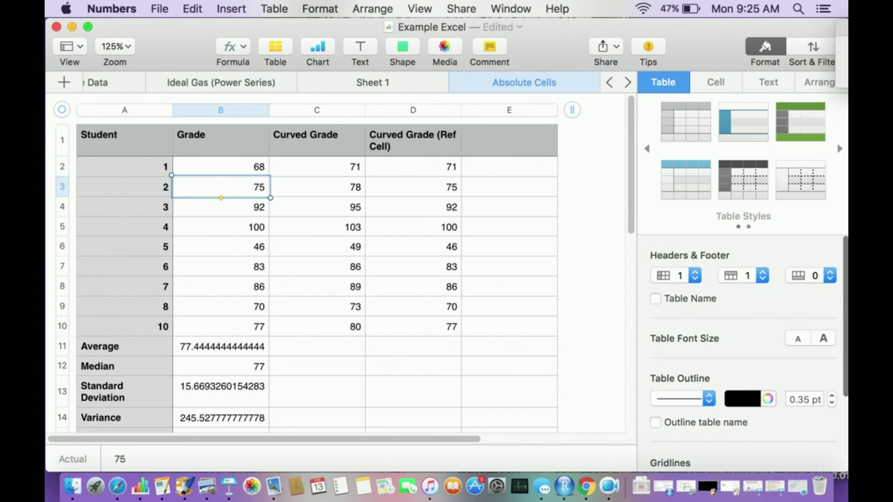
left_click(220, 207)
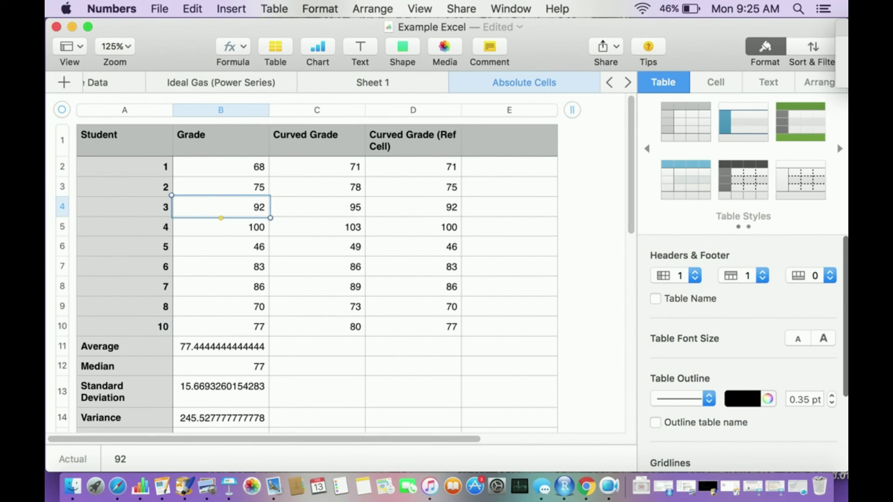
left_click(220, 327)
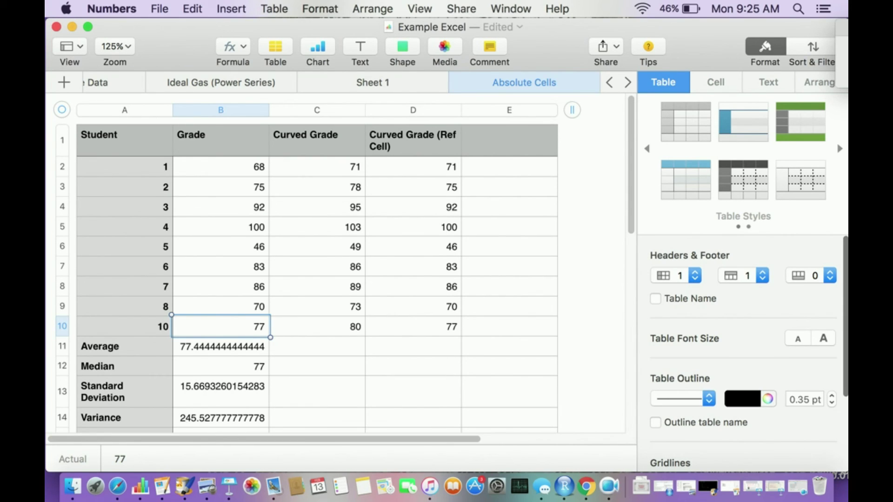
Step: Rename the header in C1 as "Curved Grade (Abs Cell)"
left_click(317, 140)
type("(Abs.")
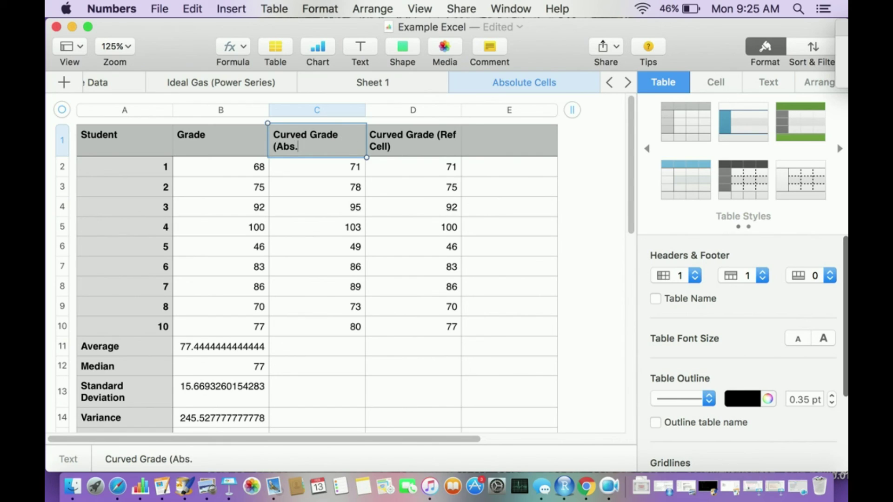
key("BackSpace")
type("Cell)")
key("Return")
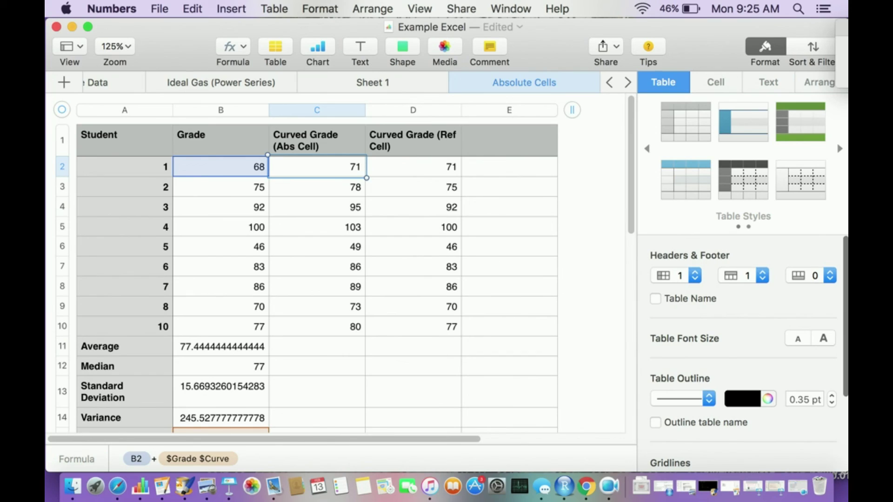